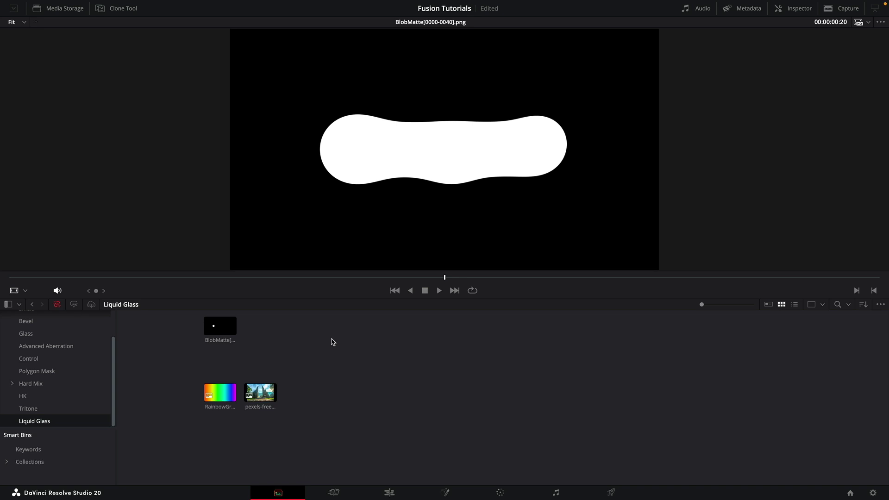
Step: Create a new Fusion composition named Liquid Glass in the current bin, choose its frame rate, and open the composition for editing
right_click(327, 341)
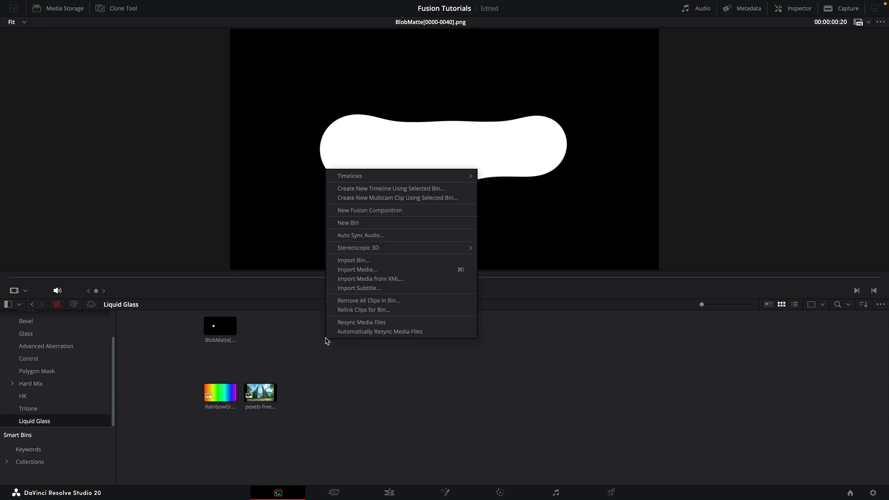
click(378, 210)
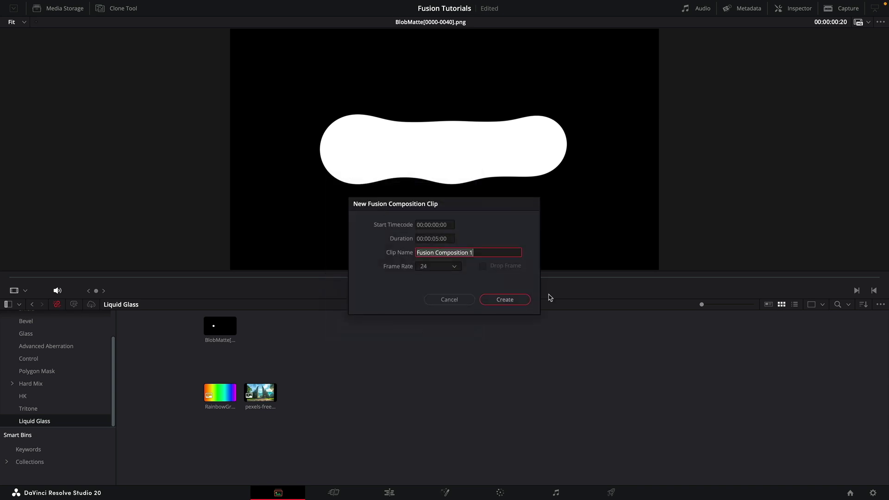
text(Liquid Glass)
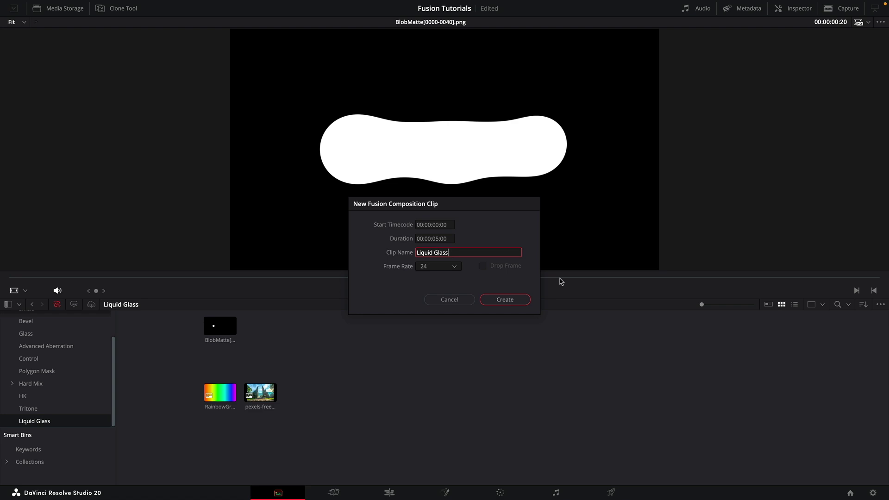
click(453, 267)
click(437, 341)
click(505, 299)
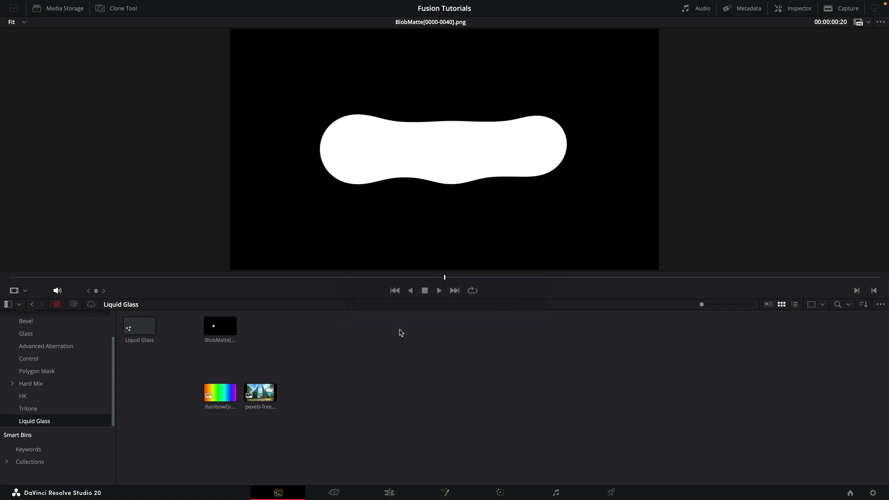
click(140, 326)
double_click(140, 326)
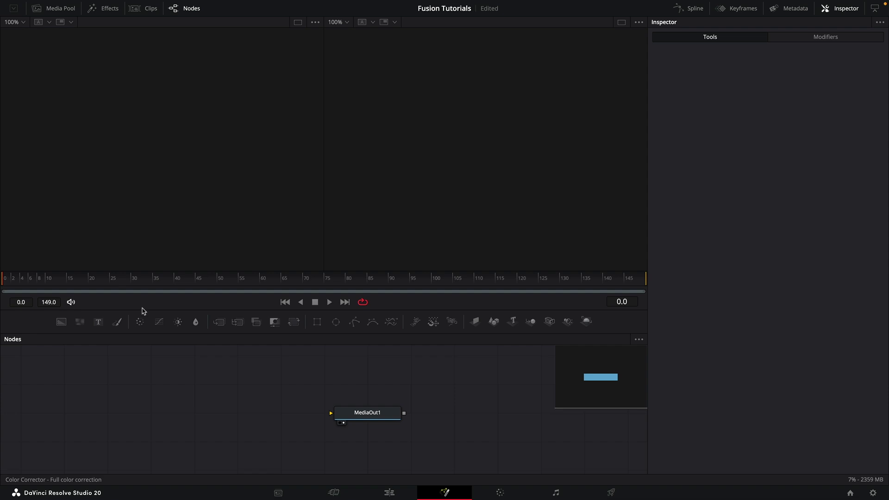
Step: Add the rainbow gradient, pexels photo and BlobMatte clips to the node graph and delete the two automatically added Merge nodes
click(58, 8)
click(140, 42)
shift+click(142, 64)
drag(143, 44, 190, 415)
drag(262, 373, 295, 446)
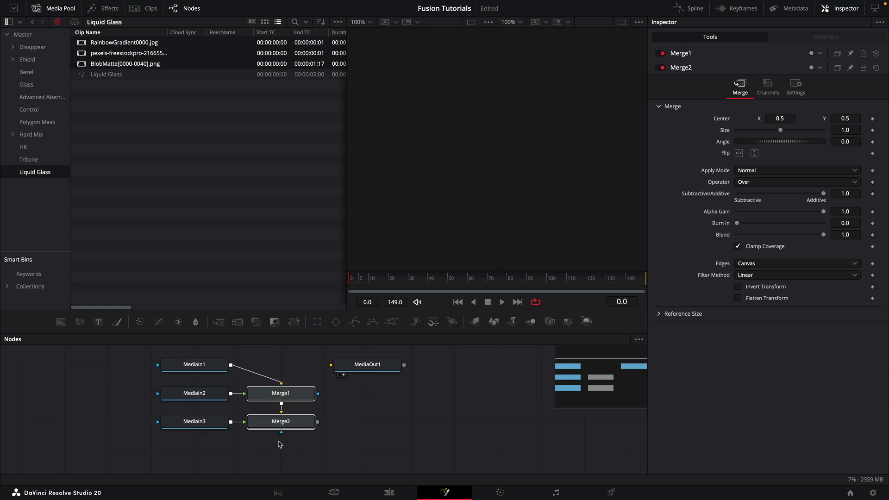
key(Delete)
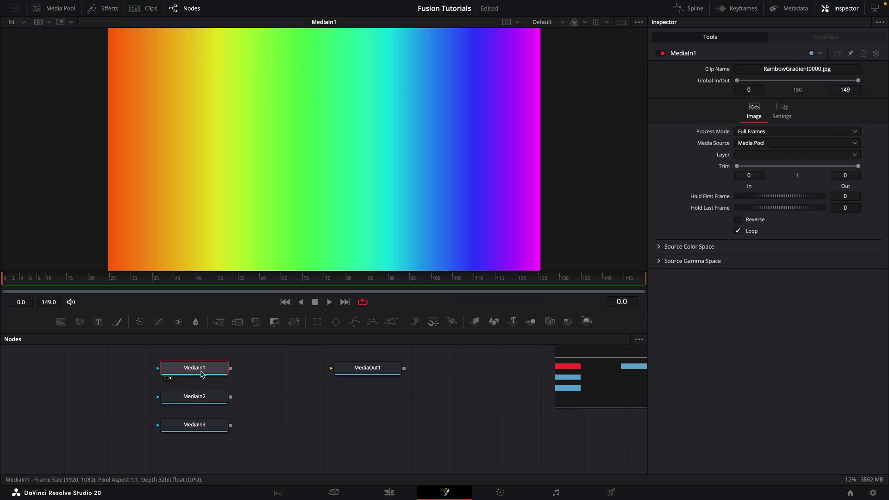
Step: Rename the rainbow gradient's media input node to Rainbow
key(F2)
text(R)
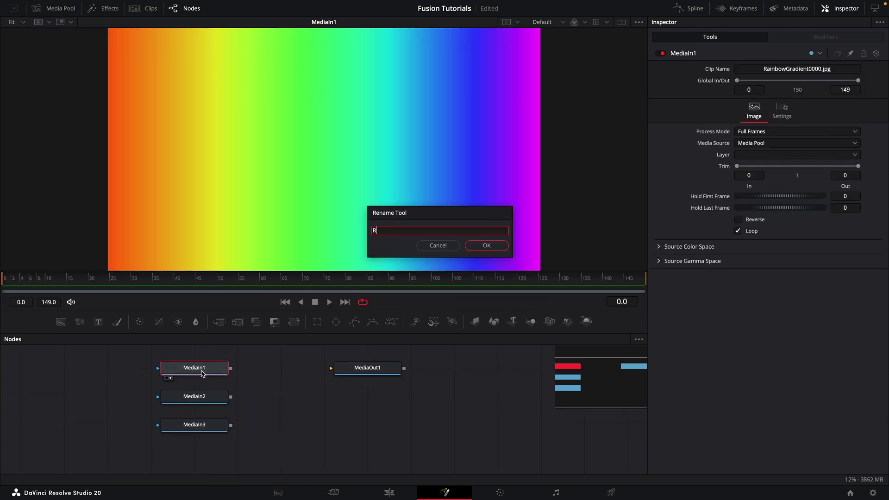
text(ainbow)
key(Return)
Step: Rename the pexels photo's media input node to Image
click(198, 399)
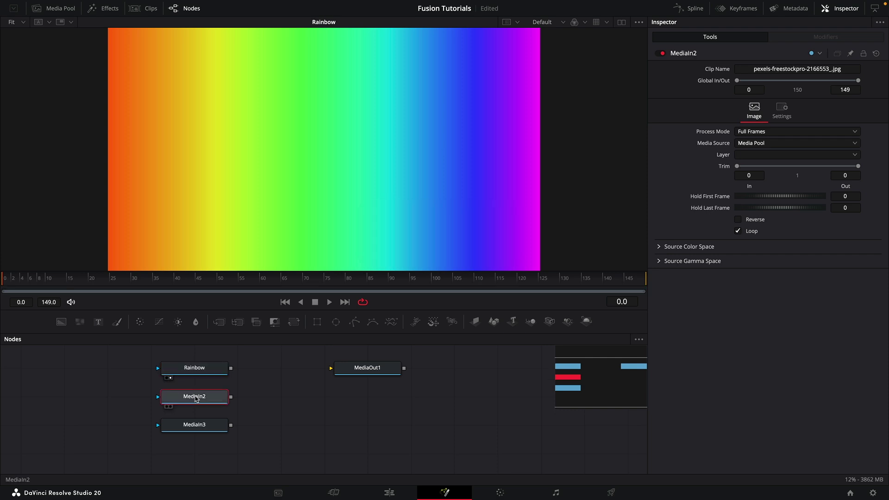
key(F2)
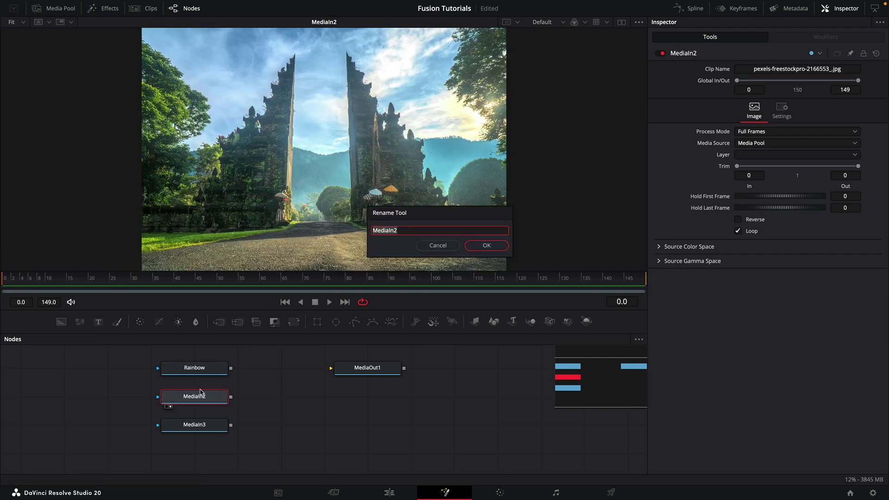
text(IOm)
key(BackSpace)
key(Return)
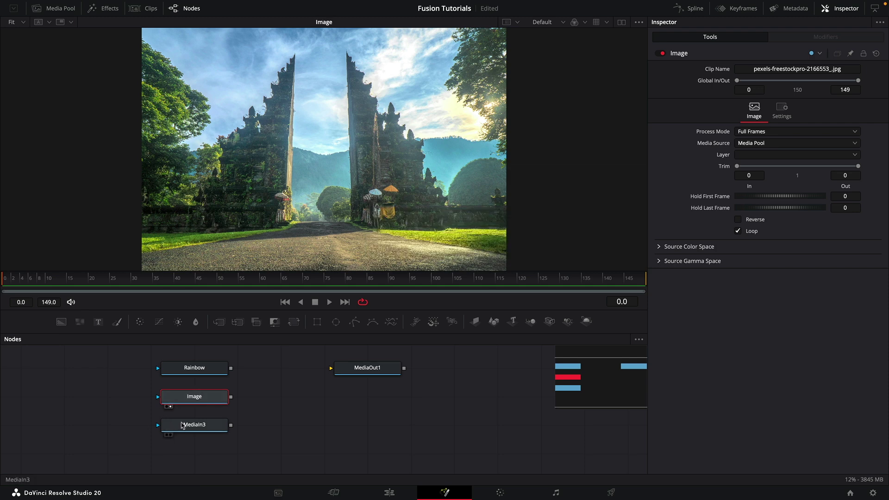
Step: Preview the first frames of the BlobMatte sequence and rename its media input node to Matte
click(192, 425)
drag(291, 183, 311, 98)
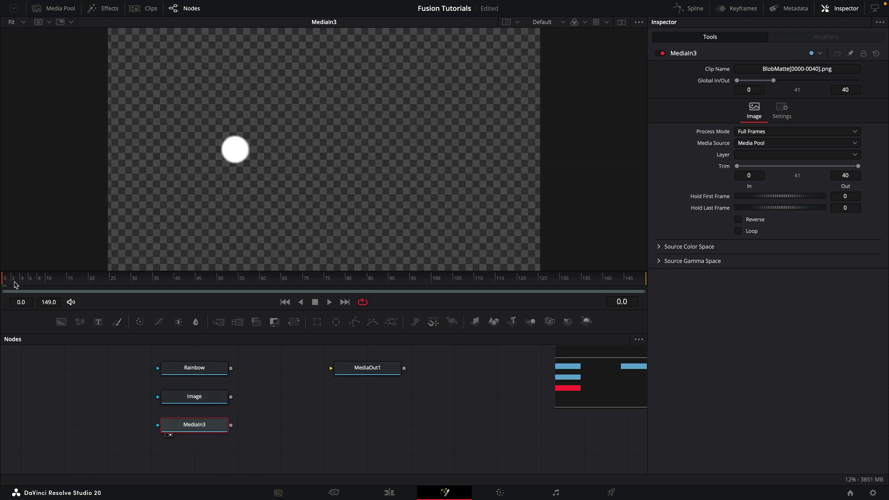
drag(13, 280, 46, 280)
key(F2)
text(Matte)
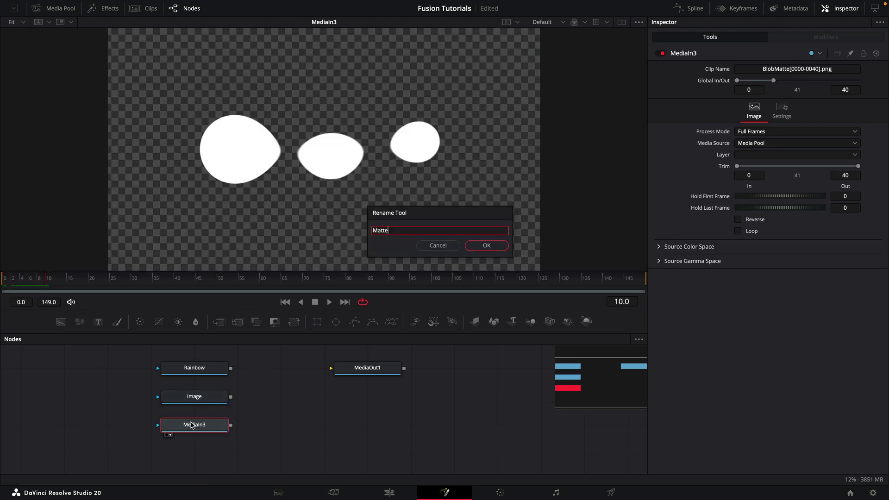
key(Return)
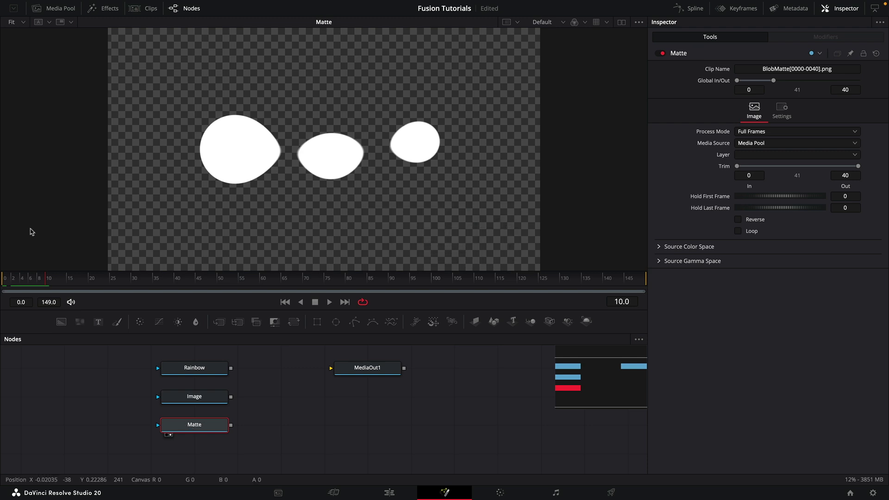
Step: Review the Matte animation and check Media Storage's Frame Display Mode for importing BlobMatte[0000-0040].png as a sequence into the Liquid Glass bin
drag(9, 283, 52, 292)
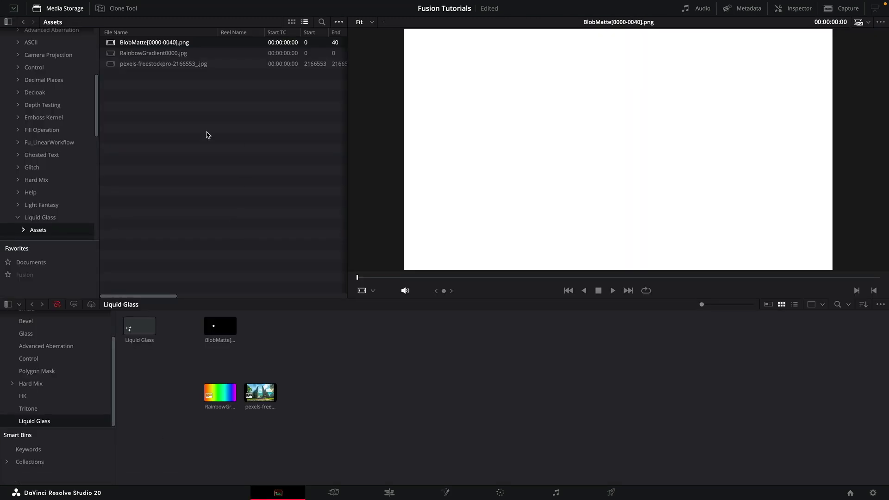
click(212, 156)
click(133, 46)
shift+click(116, 52)
drag(115, 53, 139, 68)
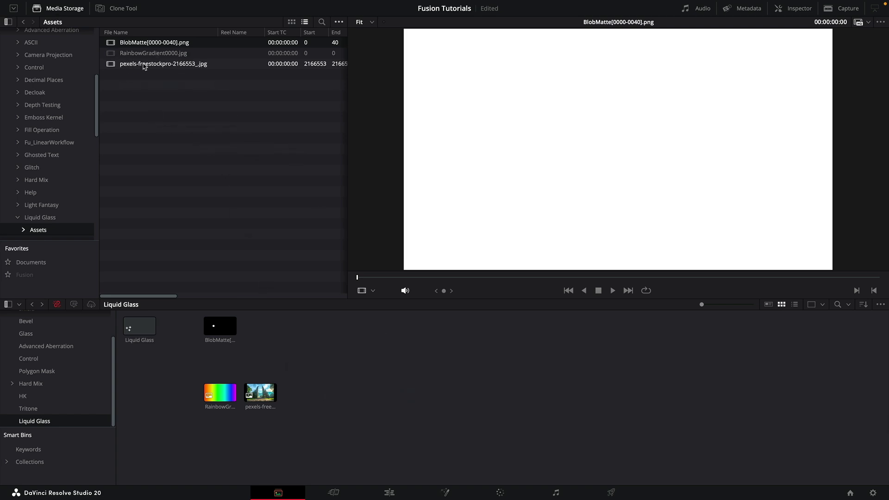
click(338, 21)
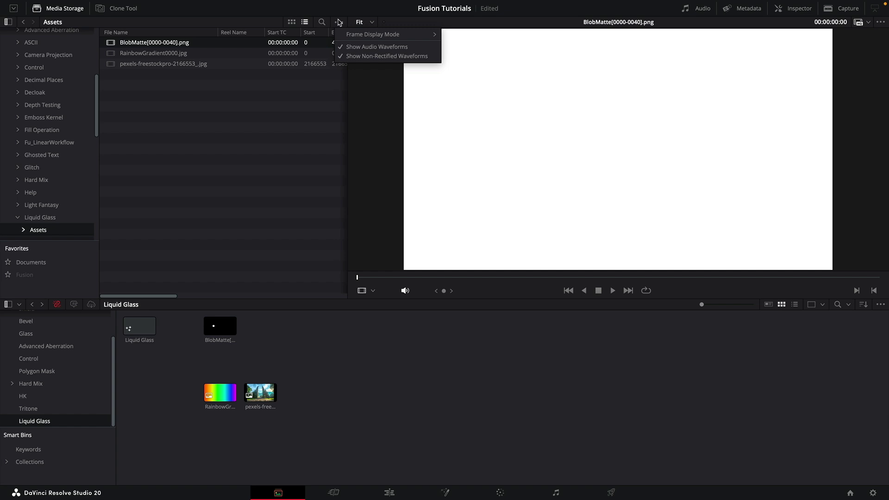
mouse_move(343, 39)
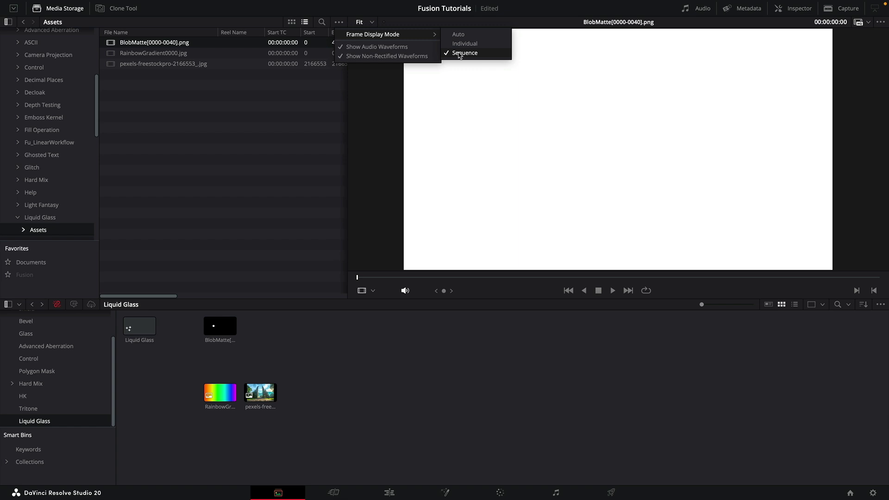
click(240, 169)
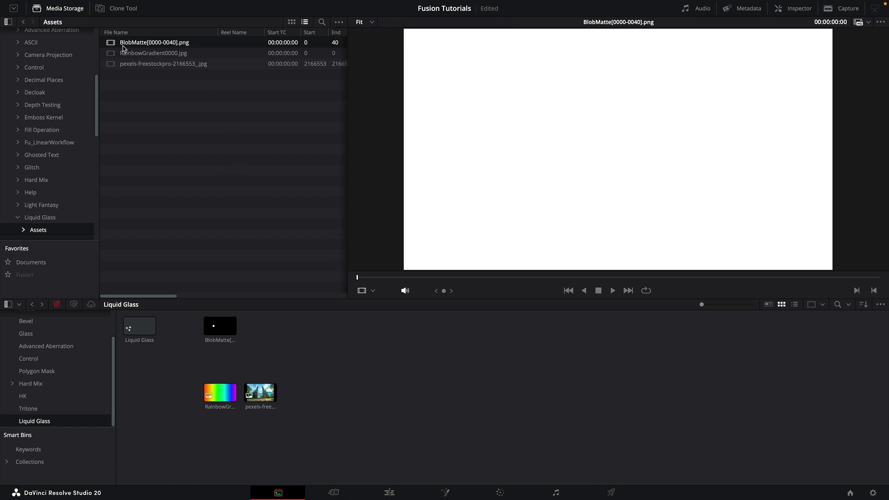
drag(107, 45, 328, 373)
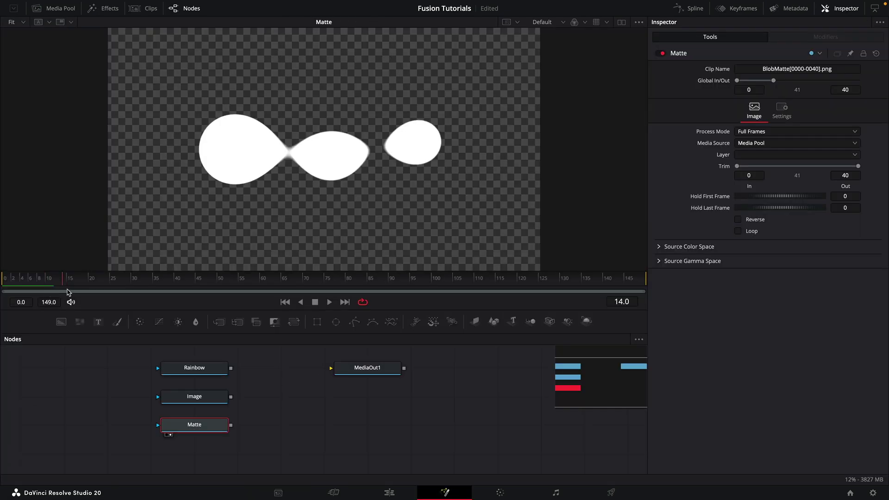
Step: Set the Matte node's Hold Last Frame to 300 so the final blob shape persists through the composition
drag(63, 290, 174, 313)
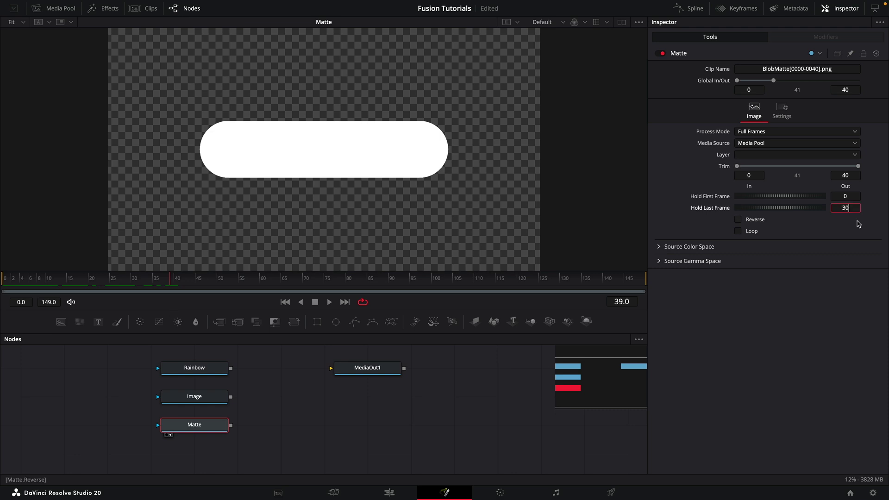
key(Tab)
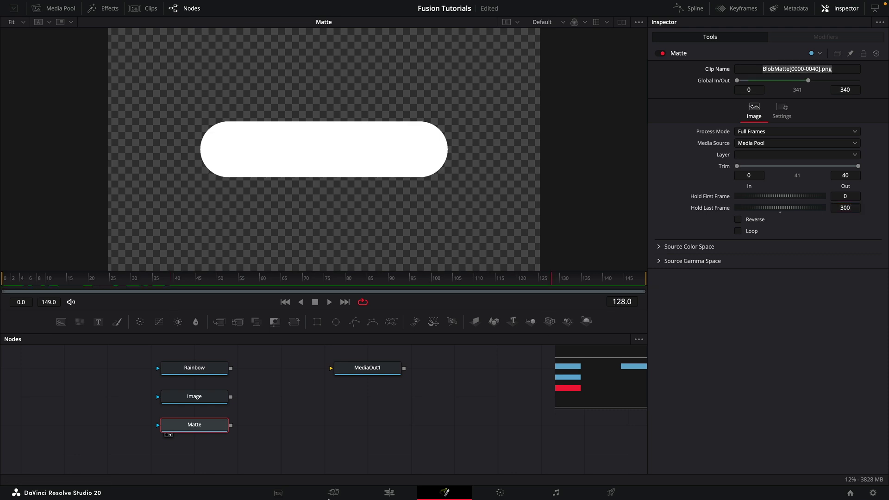
Step: Make room in the node graph, add a Background node, merge the Image node over it, and view the merged result
drag(385, 370, 472, 400)
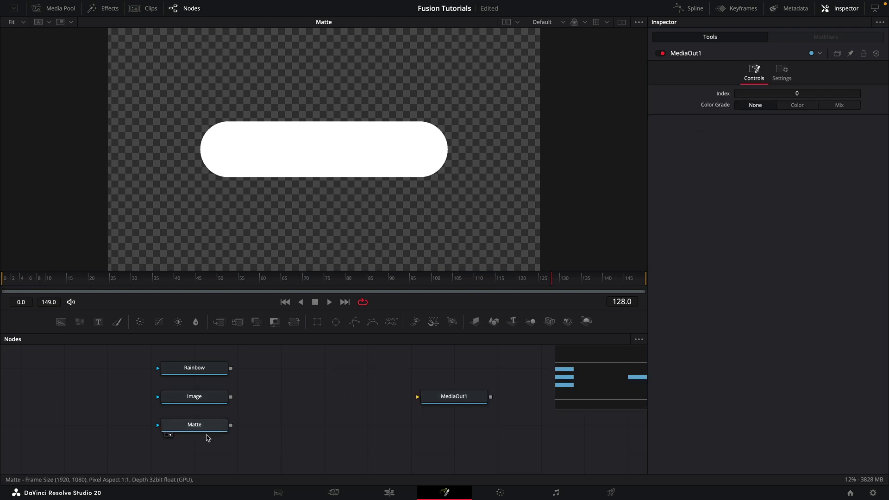
drag(196, 397, 323, 425)
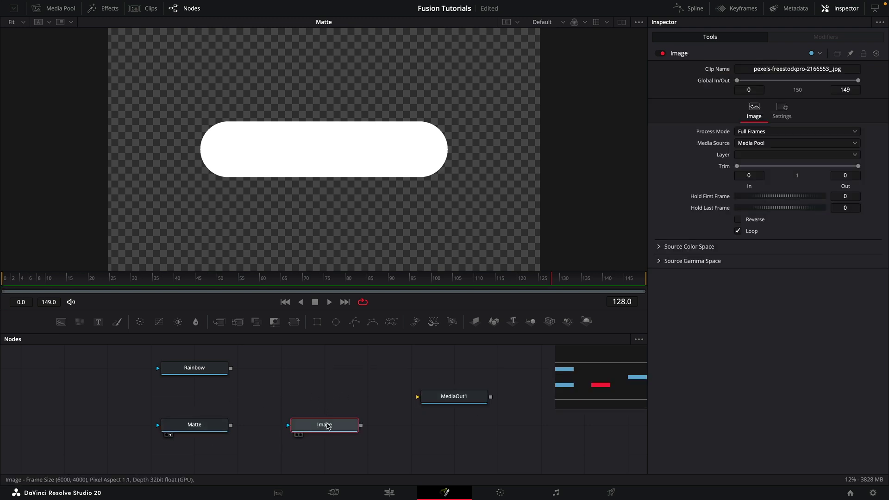
click(383, 443)
key(shift+space)
text(bg)
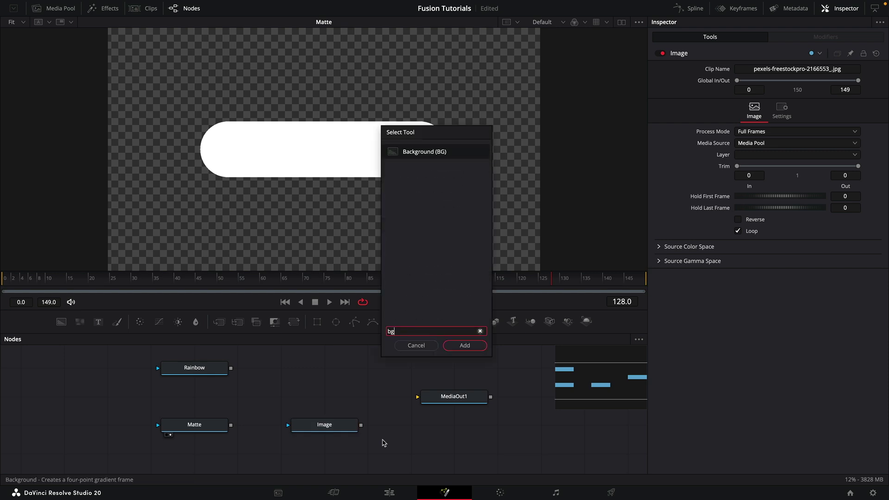
key(Return)
drag(327, 421, 405, 450)
key(1)
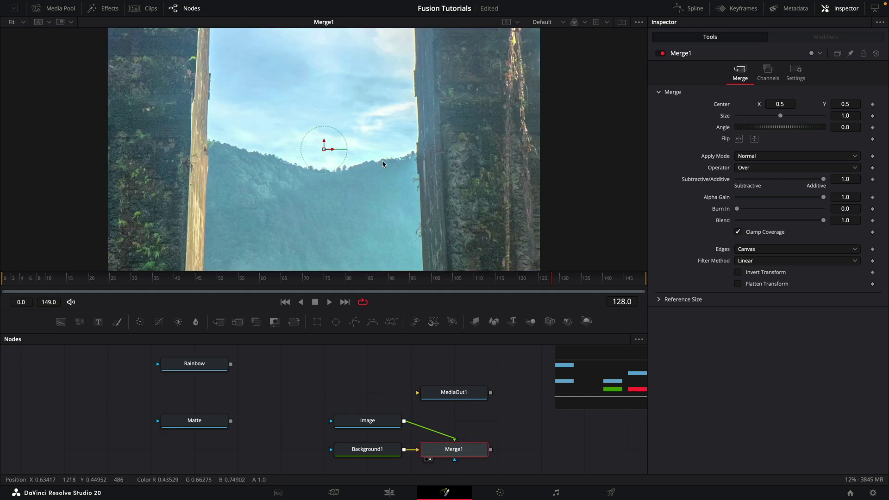
Step: Set the size of the image in Merge1 to 0.4
click(850, 116)
text(.4)
key(Tab)
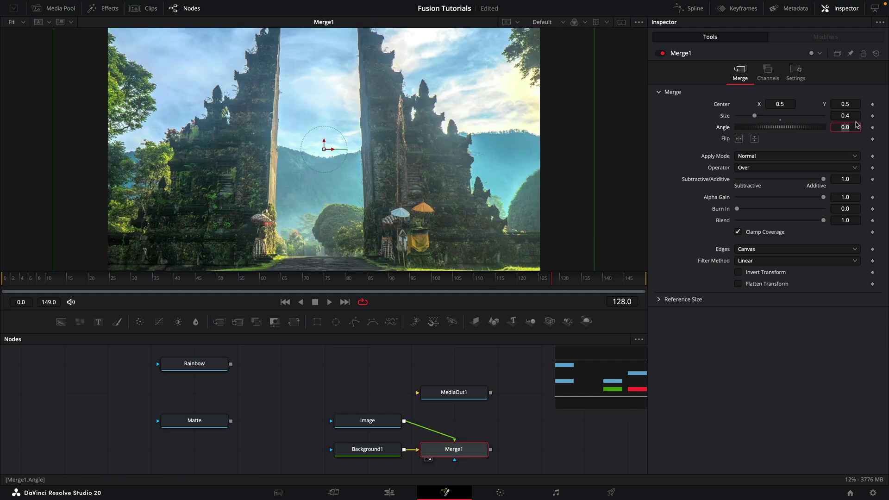
Step: Keyframe Merge1's Center at frame 0 with a Y value of 0.4
click(1, 291)
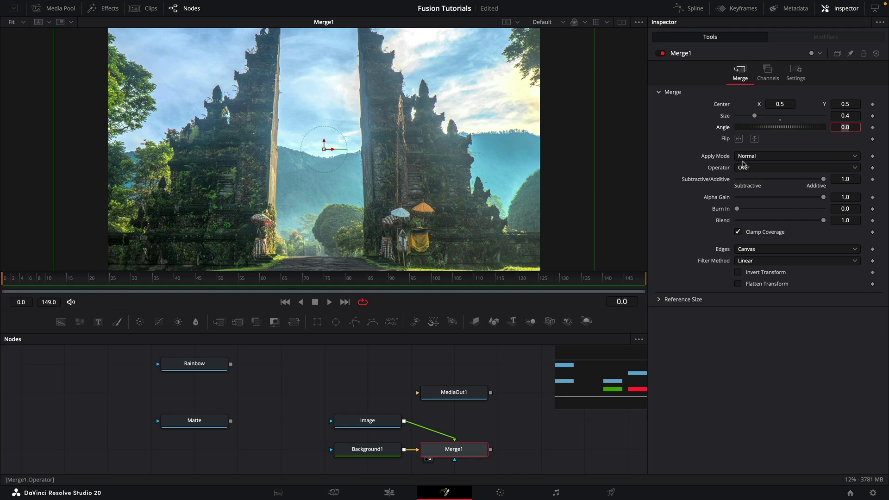
click(872, 105)
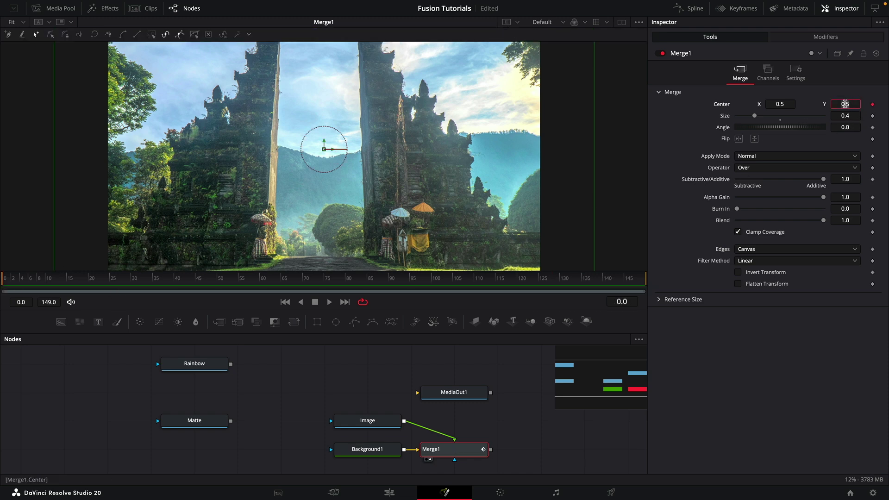
key(Return)
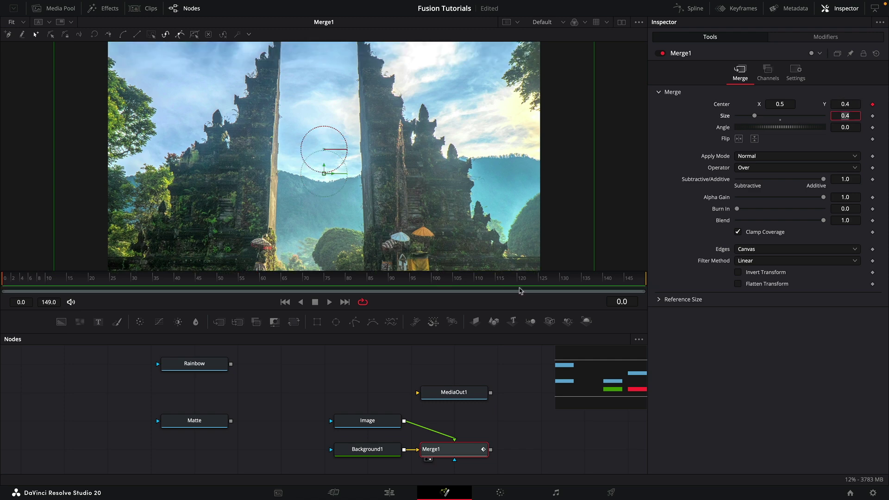
Step: Keyframe Merge1's Center Y to 0.3 at frame 30
click(631, 299)
text(30)
key(Return)
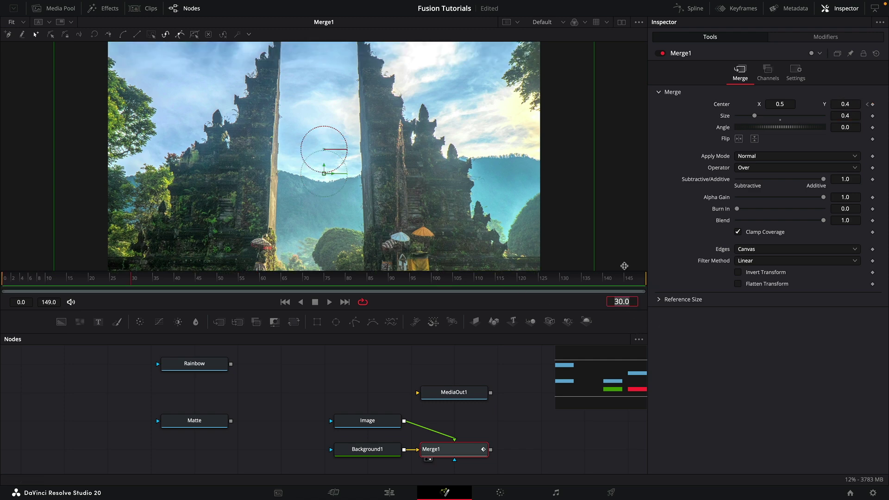
click(855, 103)
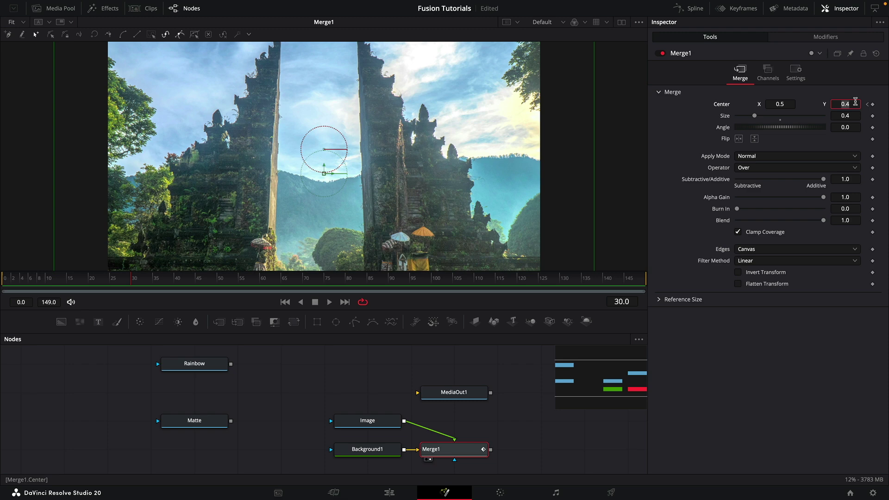
key(Tab)
Step: Keyframe Merge1's Center Y to 0.75 at frame 149 and scrub through the image's vertical movement
click(640, 281)
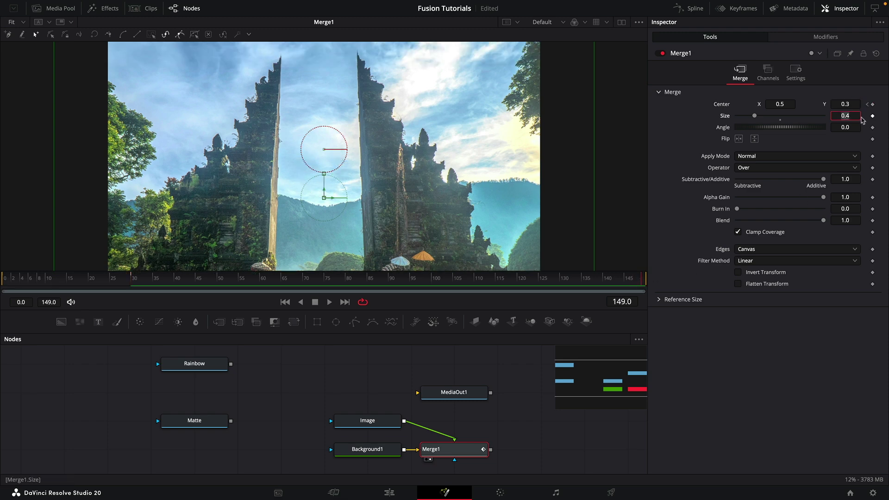
click(856, 103)
text(.7)
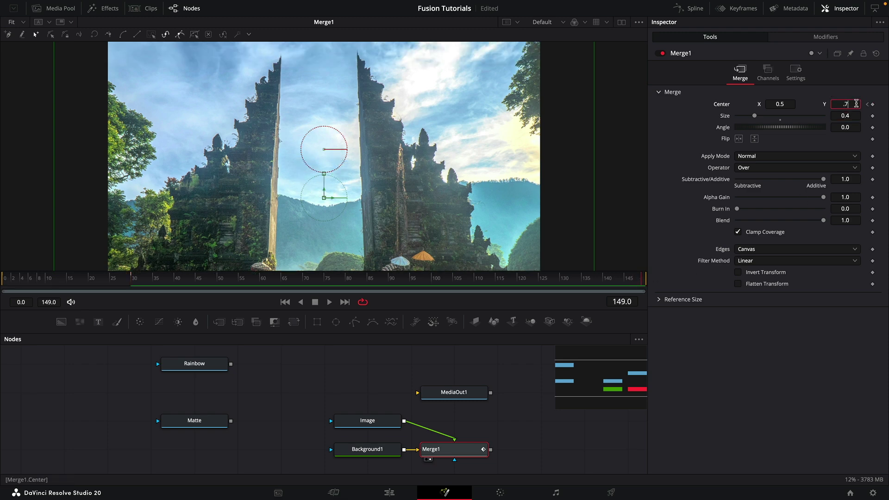
text(5)
key(Tab)
drag(15, 285, 711, 313)
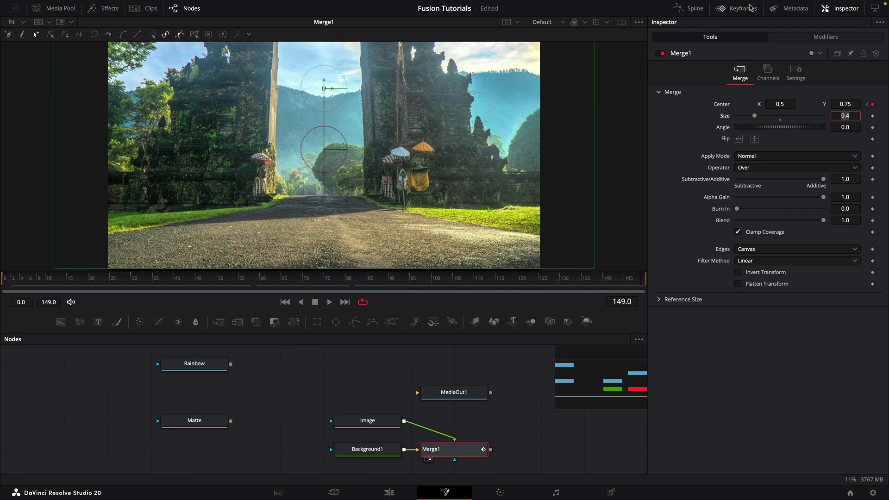
Step: Smooth all keyframes of Merge1's Center displacement curve in the Spline editor
click(692, 8)
click(357, 385)
click(604, 339)
key(super+a)
key(s)
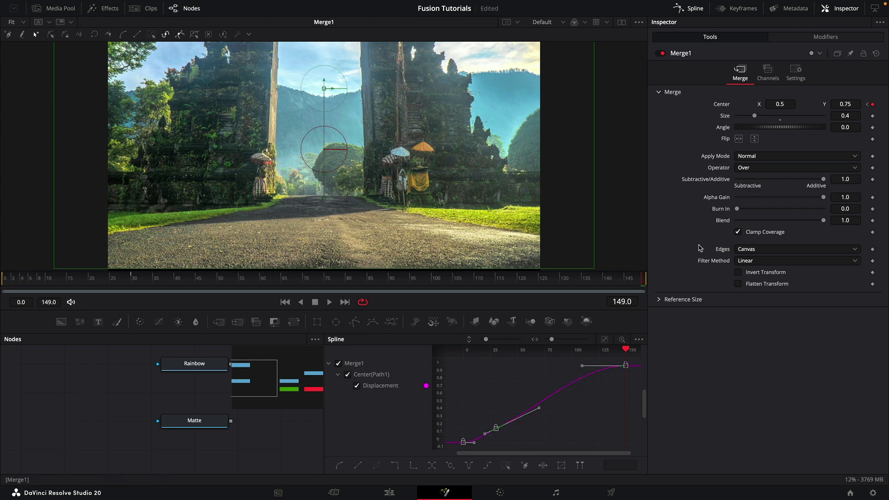
click(690, 9)
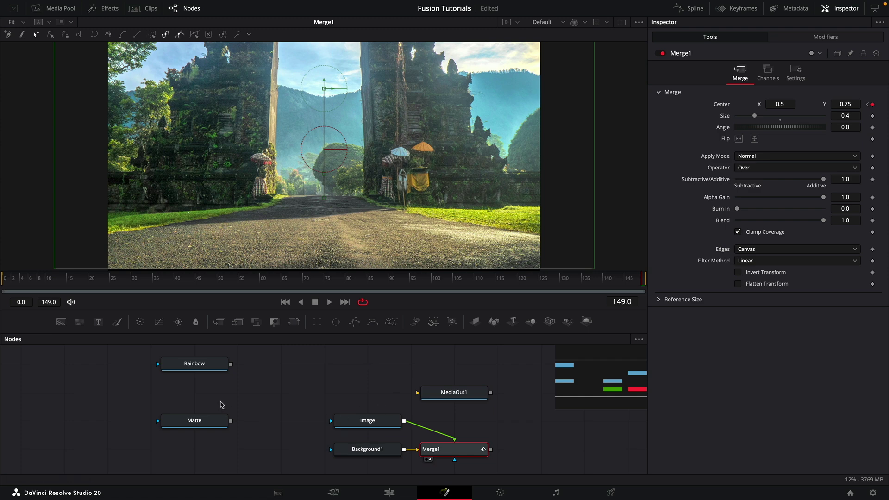
Step: Move the Matte node to clear space away from the image nodes and add a Transform node after it
drag(194, 422, 411, 365)
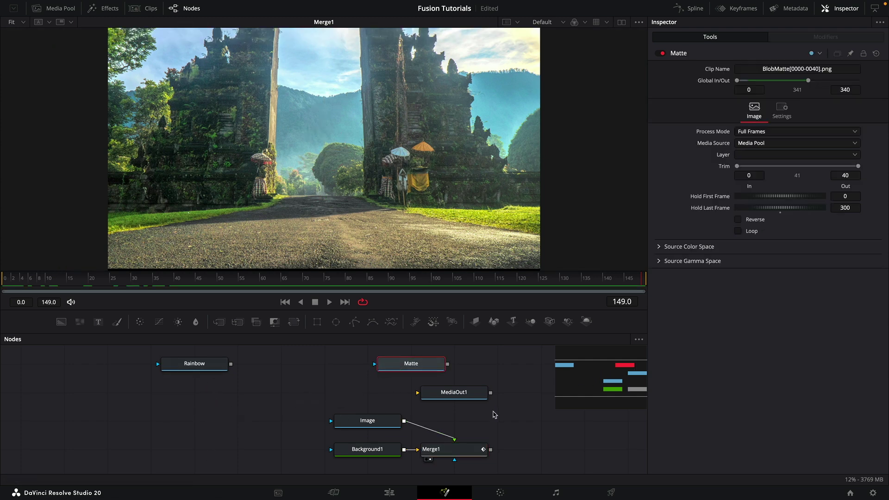
drag(493, 411, 351, 415)
drag(270, 364, 416, 424)
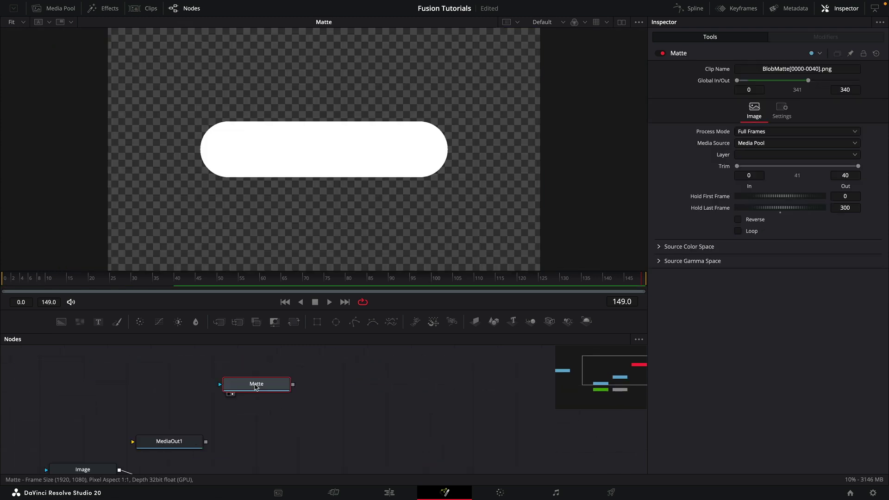
key(shift+space)
text(xf)
key(Return)
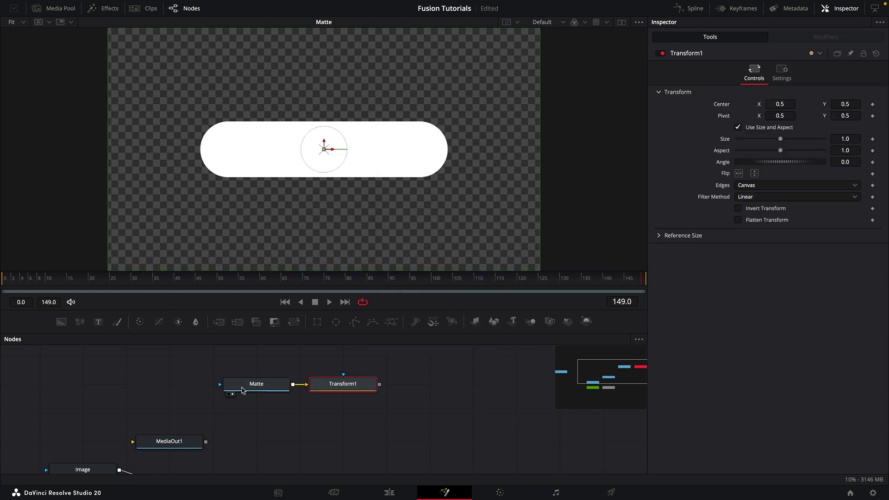
Step: Set Transform1's Size to 0.9 and Aspect to 0.8
click(854, 137)
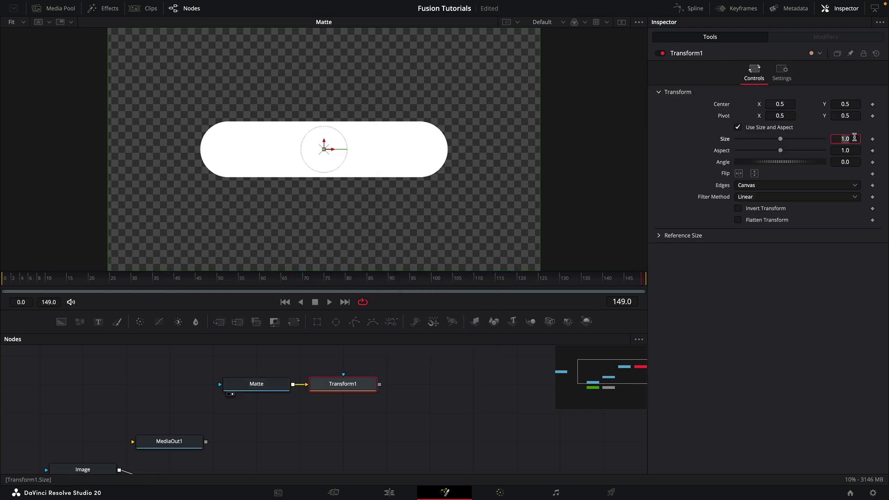
text(0.9)
key(Tab)
text(0.8)
key(Tab)
click(384, 407)
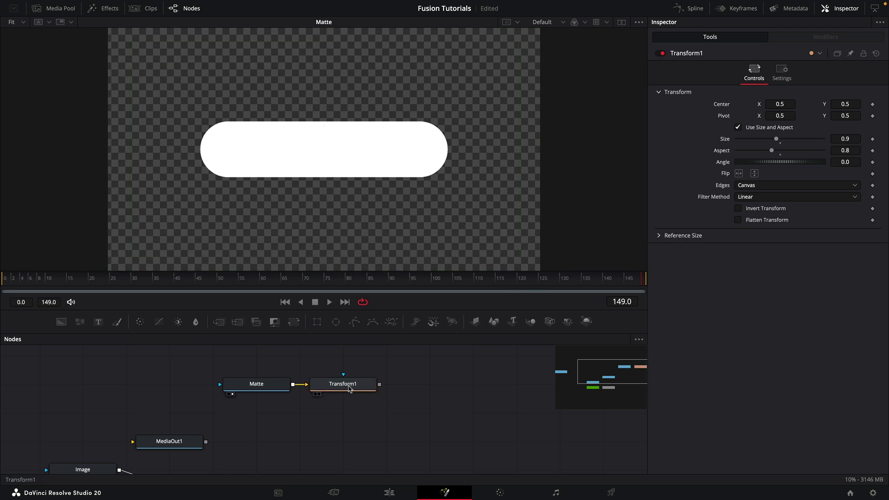
Step: Add a Merge node after Transform1 and connect the Matte node to it as the foreground
click(343, 388)
key(shift+space)
text(mrg)
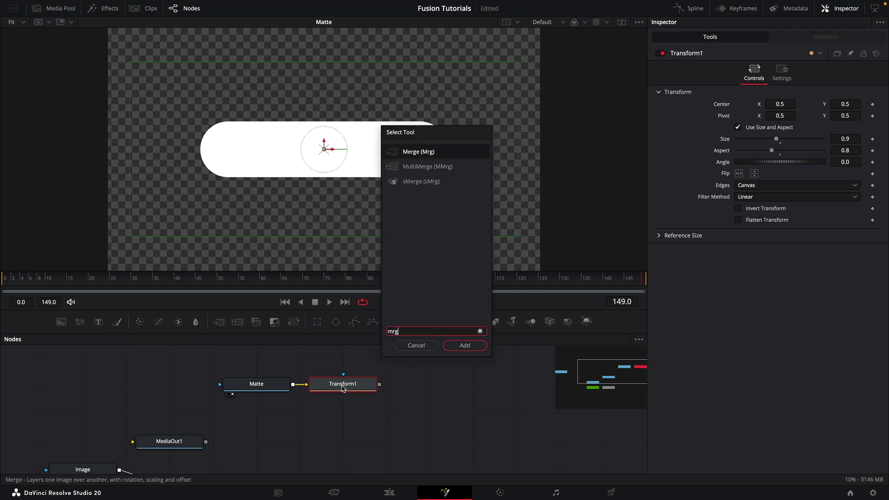
key(Return)
drag(262, 386, 416, 208)
Step: View Merge2 and set its Operator to XOr to cut the matte down to an outline
click(428, 389)
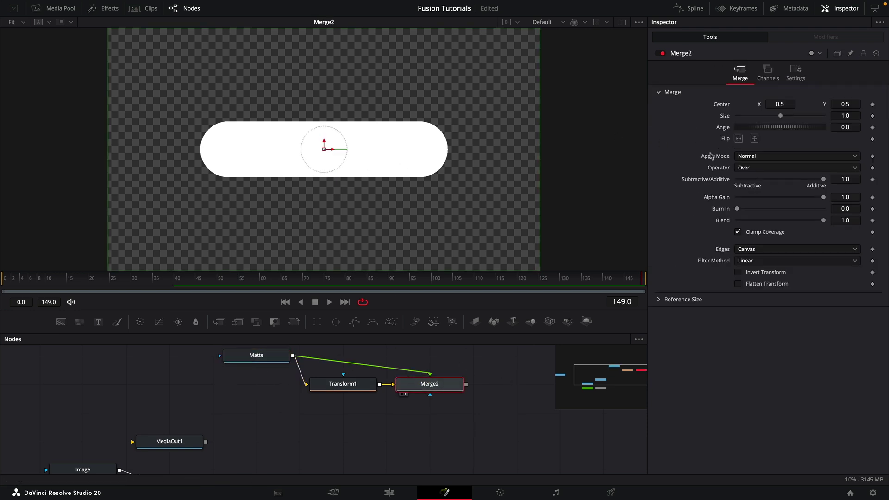
click(760, 169)
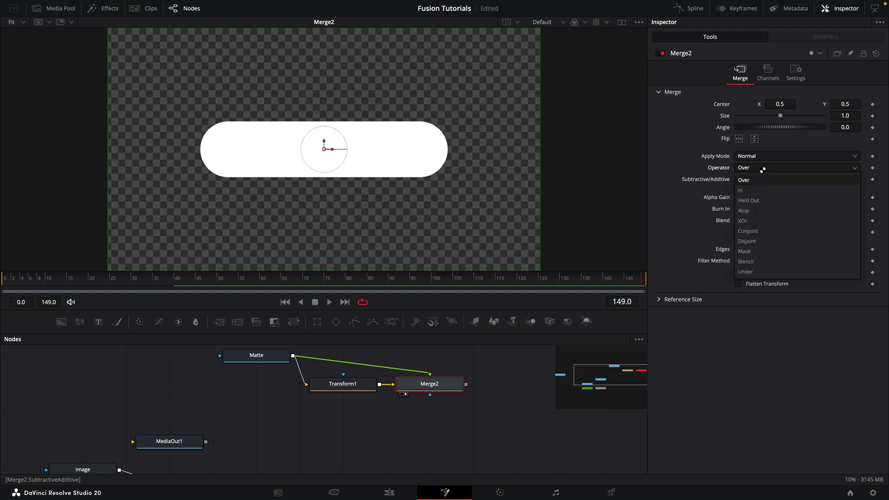
click(743, 221)
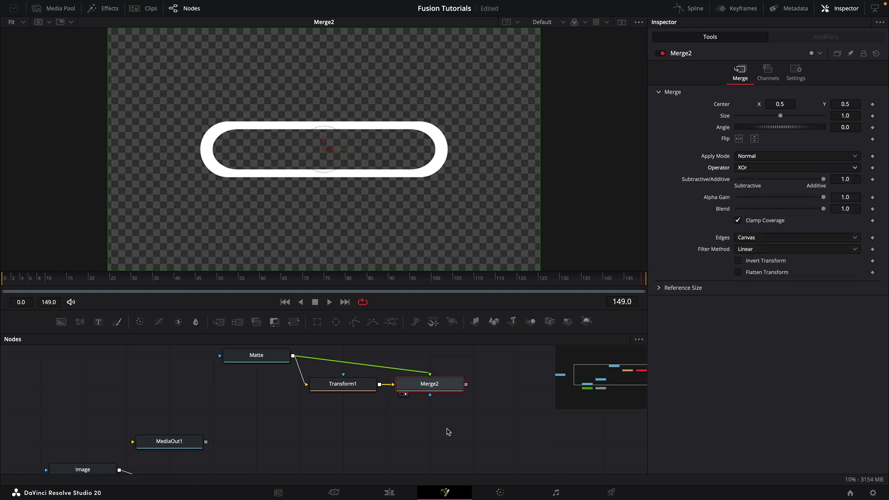
Step: Add an Underlay around Transform1 and Merge2 and rename it EdgeMAtte
key(shift+space)
text(und)
key(Down)
key(Return)
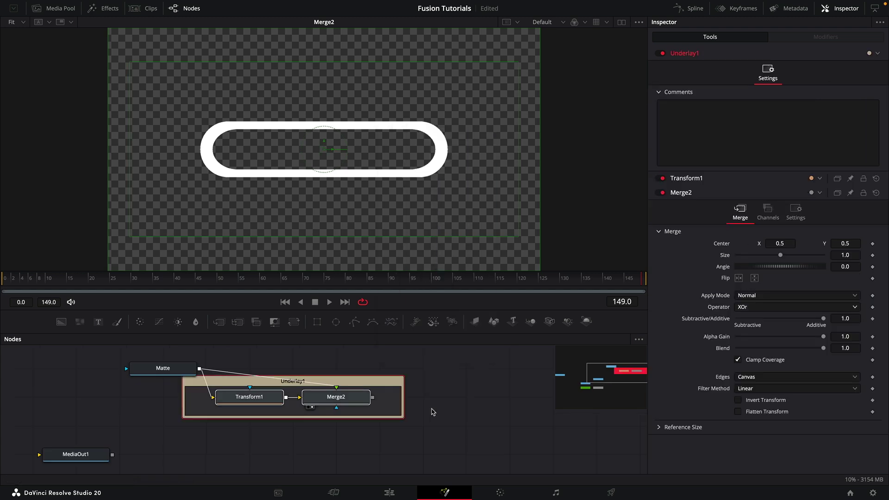
key(F2)
text(EdgeMAtte)
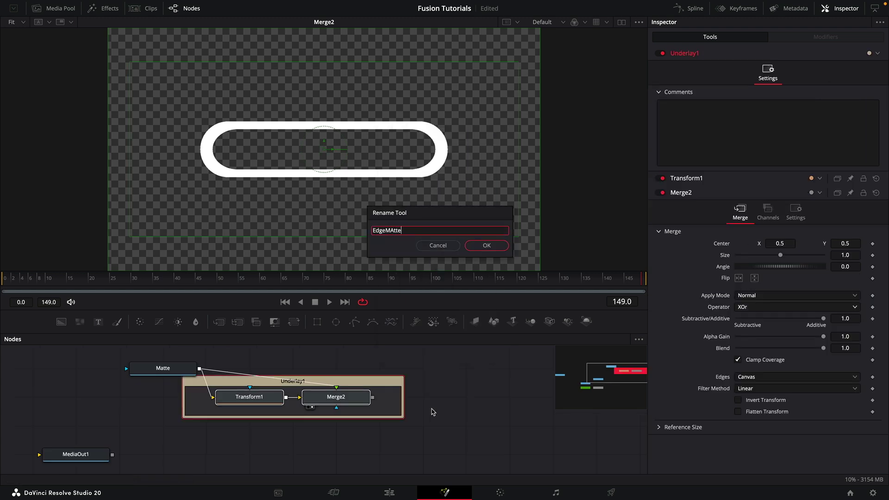
key(Return)
click(486, 246)
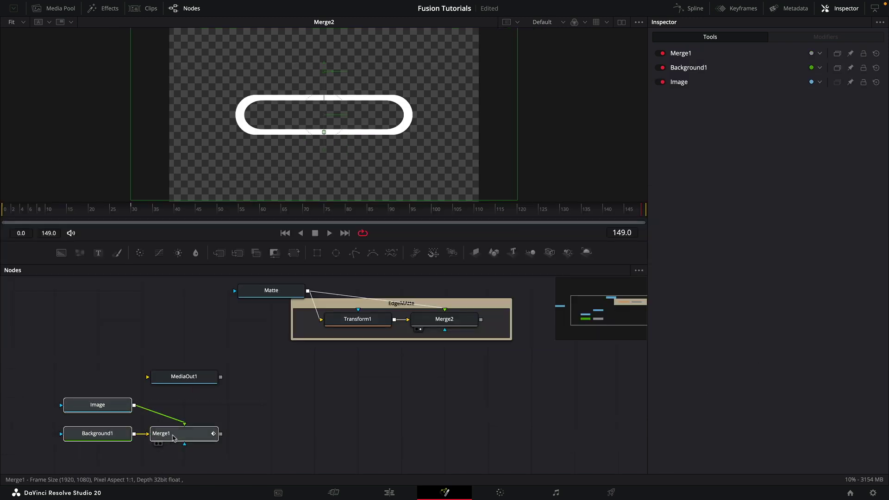
Step: Move the Image, Background1 and Merge1 nodes beneath the Matte and EdgeMAtte group, and view Merge1
drag(174, 437, 347, 438)
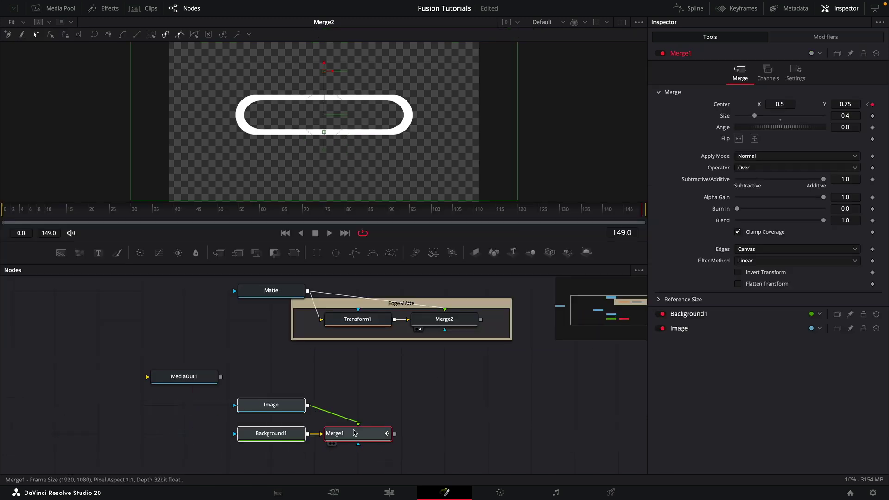
key(1)
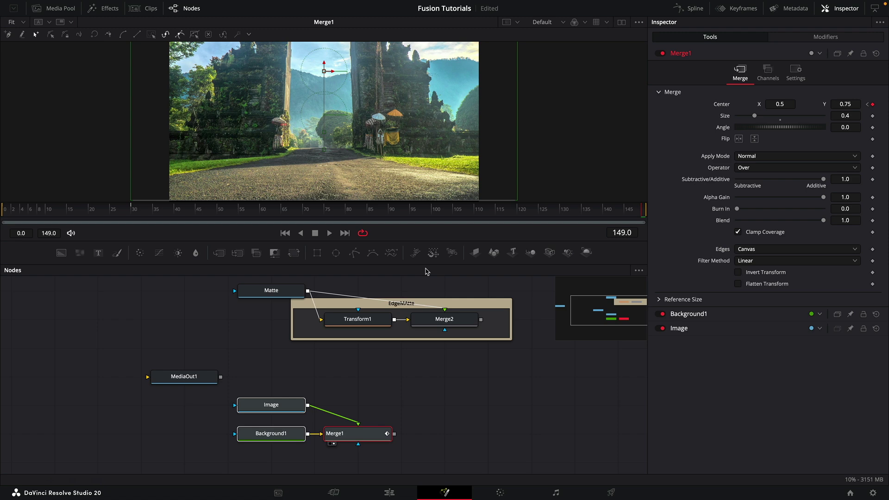
drag(423, 262, 412, 289)
scroll(477, 159, down, 2)
drag(477, 159, 478, 163)
Step: Add a Merge node after Merge1 and connect the Matte node to it as the foreground
key(shift+space)
text(und)
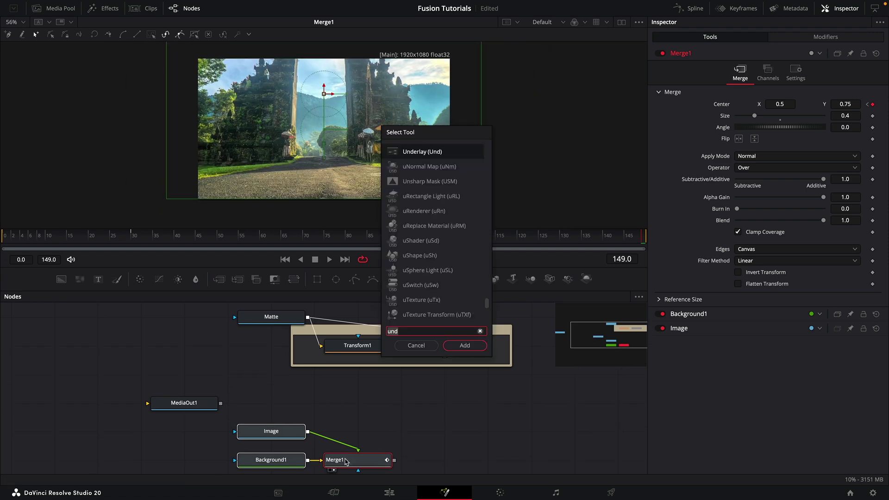
text(mrg)
key(Return)
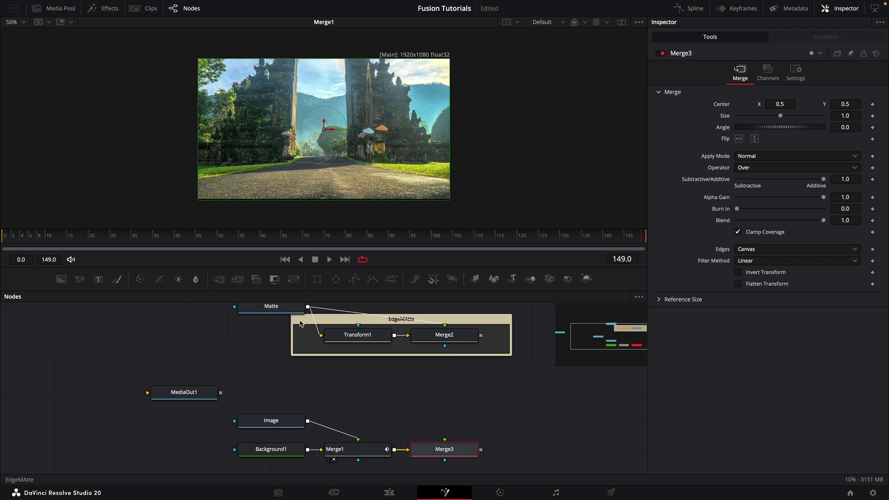
drag(308, 307, 450, 452)
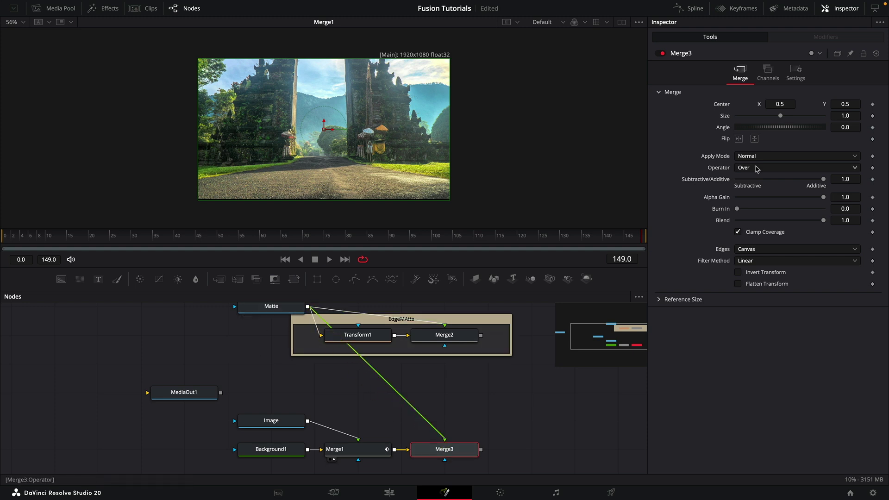
Step: Set Merge3's Operator to Mask, view it, and scrub through the masked image to frame 36
click(757, 168)
click(747, 251)
key(1)
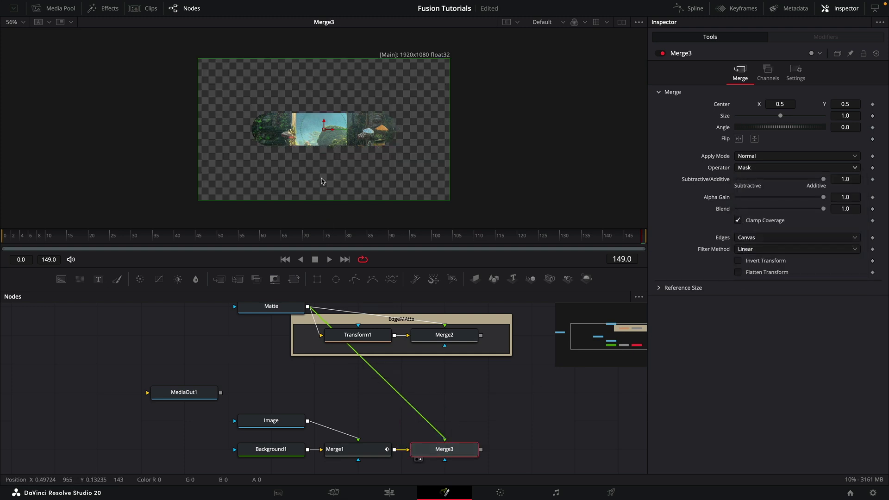
drag(11, 229, 157, 260)
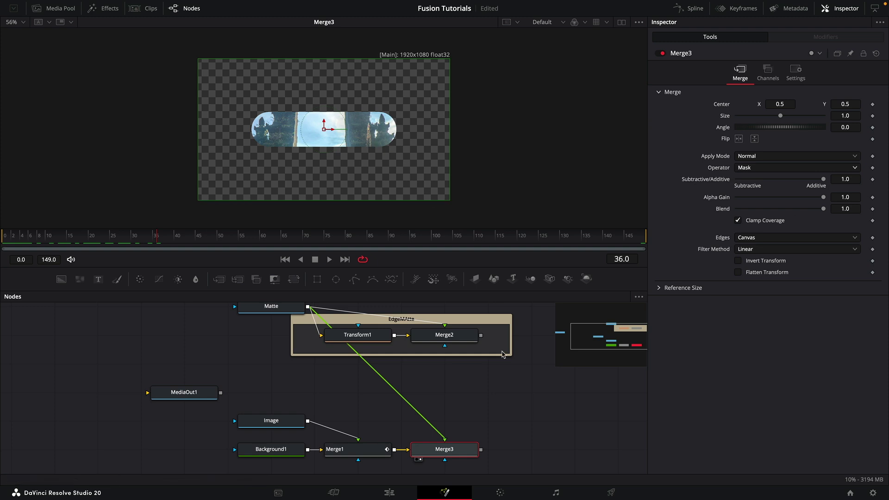
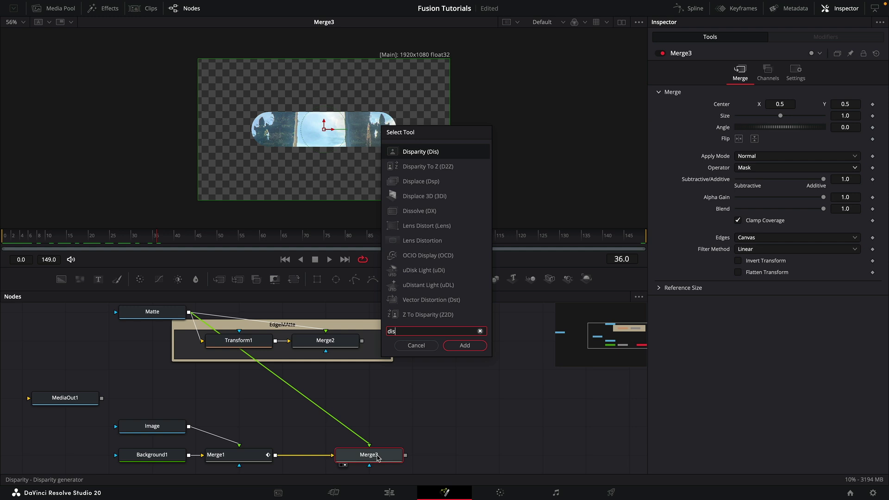
Step: Add a Displace node after Merge3, connect the Matte node to it as the foreground, and view it
key(Up)
key(Return)
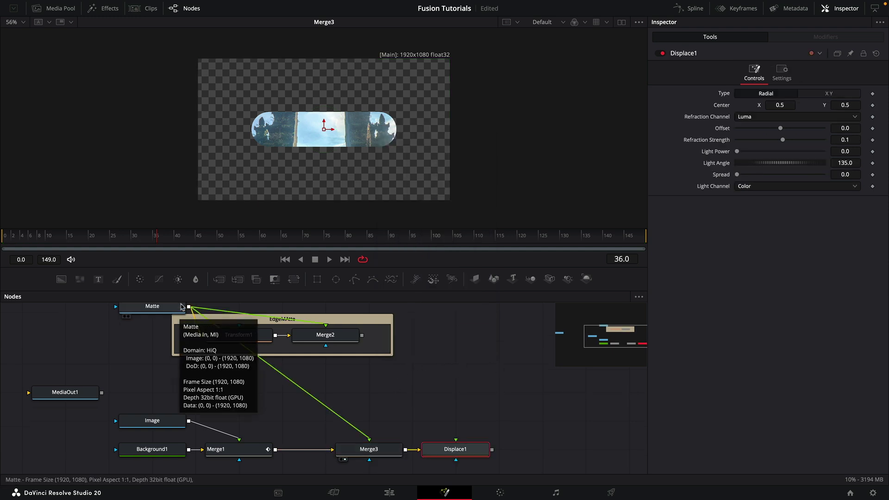
drag(189, 307, 459, 455)
click(465, 465)
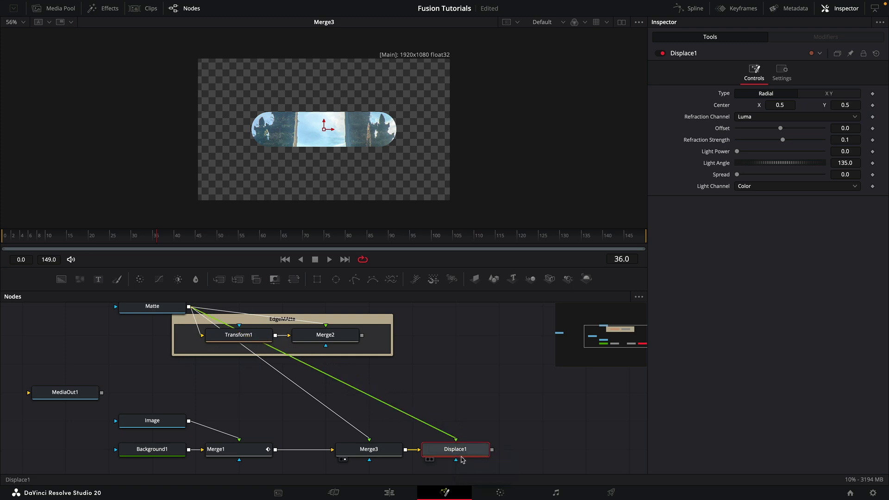
key(1)
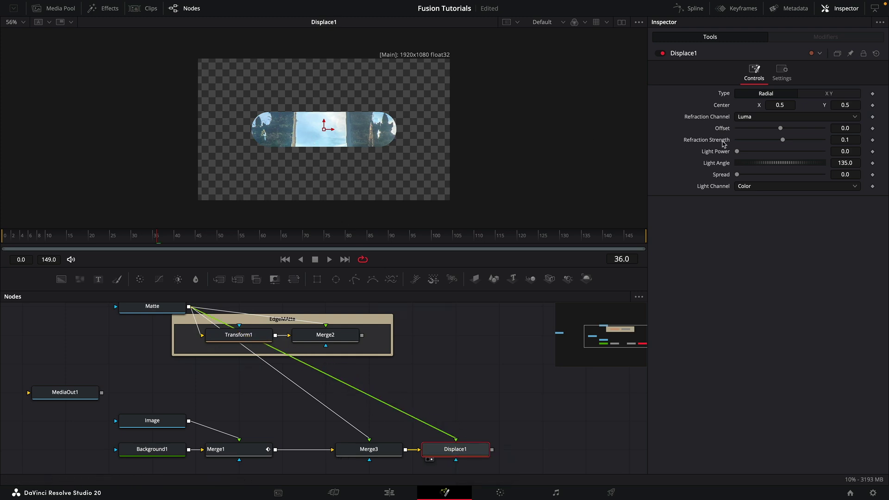
Step: Set Displace1's Center to X 0.4 and Y 0.4
click(787, 103)
key(Tab)
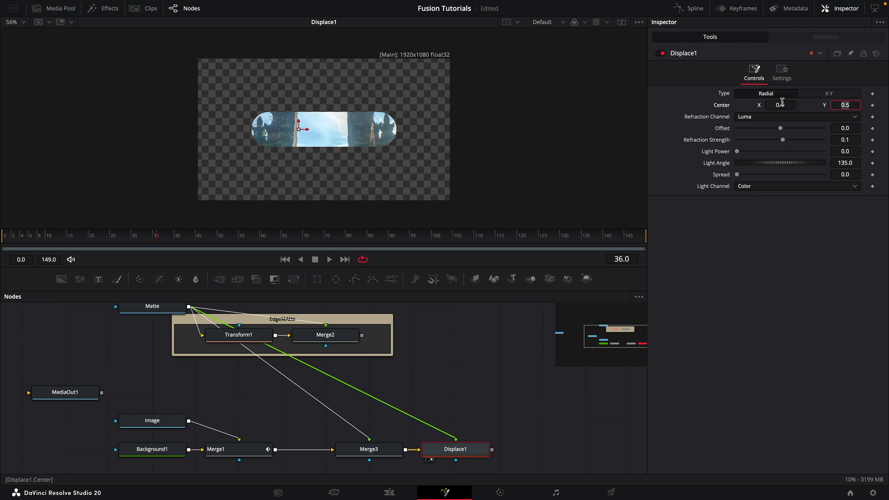
text(.4)
key(Return)
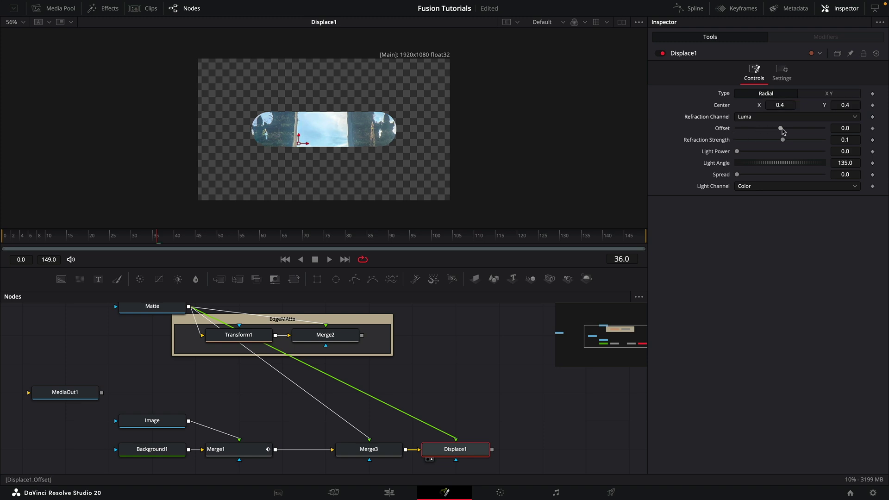
Step: Set Displace1's Offset to -0.5, Refraction Strength to 1.1 and Spread to 3.0
drag(782, 131, 638, 133)
click(847, 140)
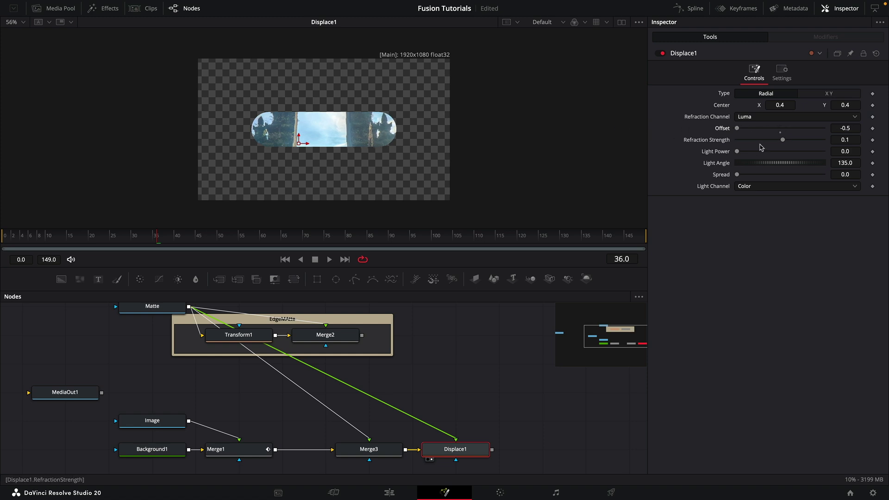
text(1.1)
key(Tab)
click(857, 176)
text(3)
key(Tab)
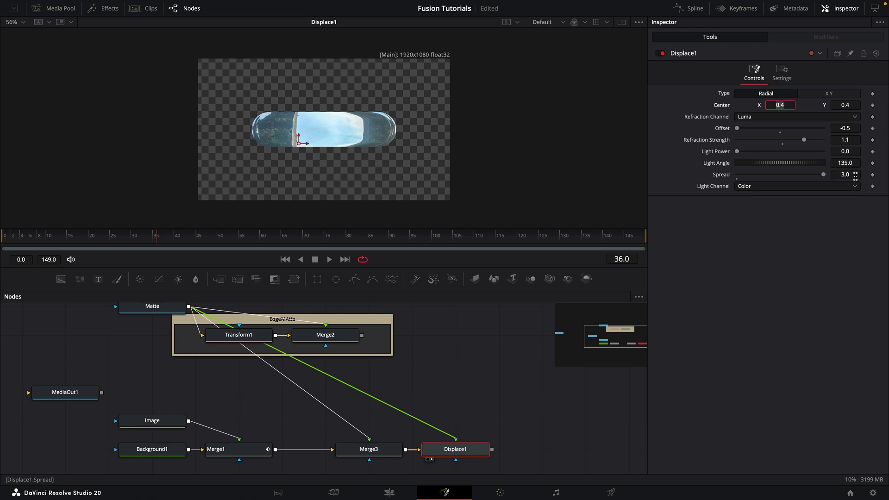
click(380, 175)
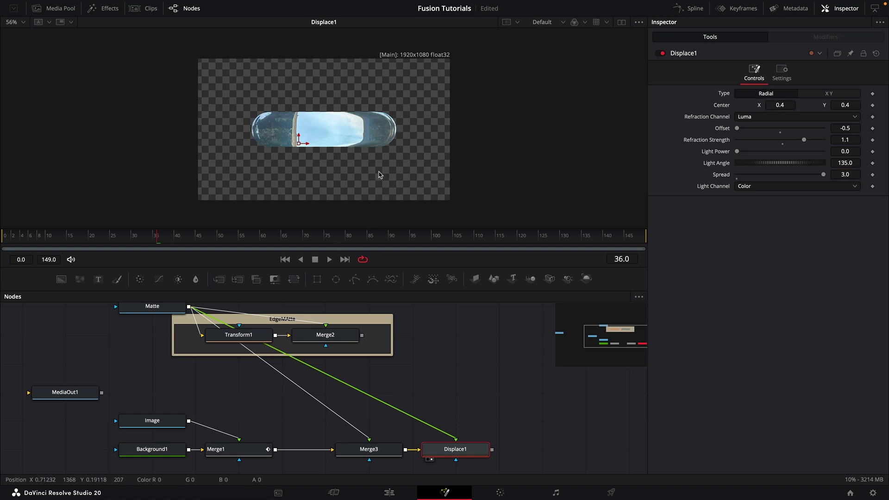
key(ctrl+f)
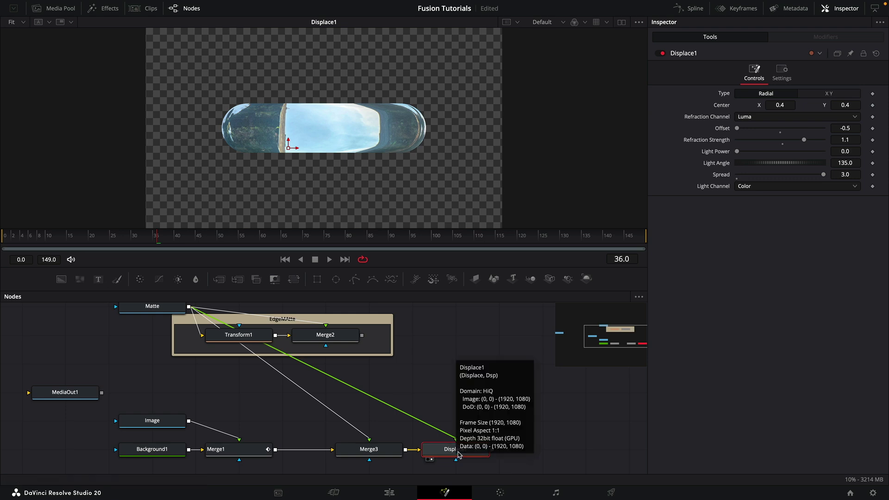
Step: Add a second Displace node after Displace1, connect Merge2 to it as the foreground, and view it
key(shift+space)
text(dis)
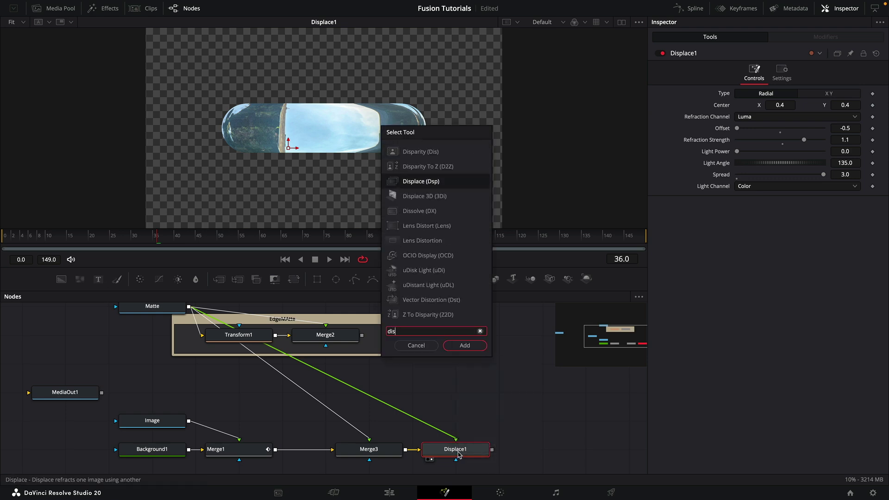
key(Down)
key(Down)
key(Return)
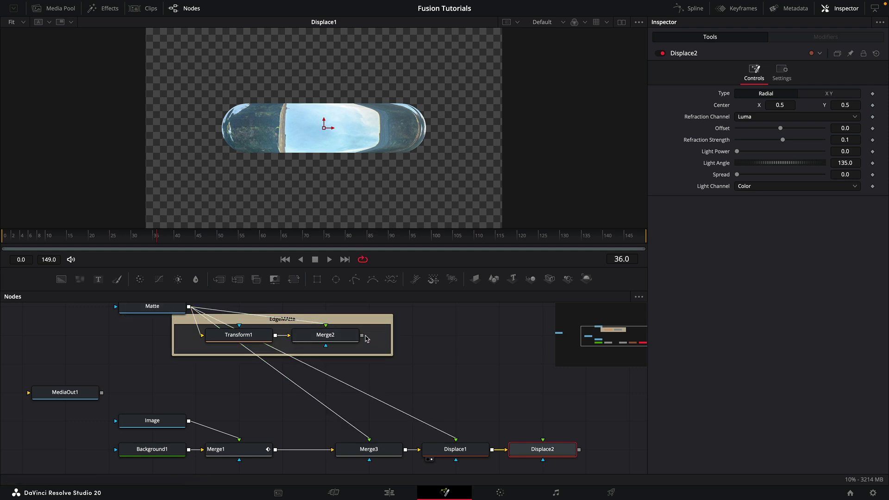
drag(362, 336, 546, 453)
click(572, 467)
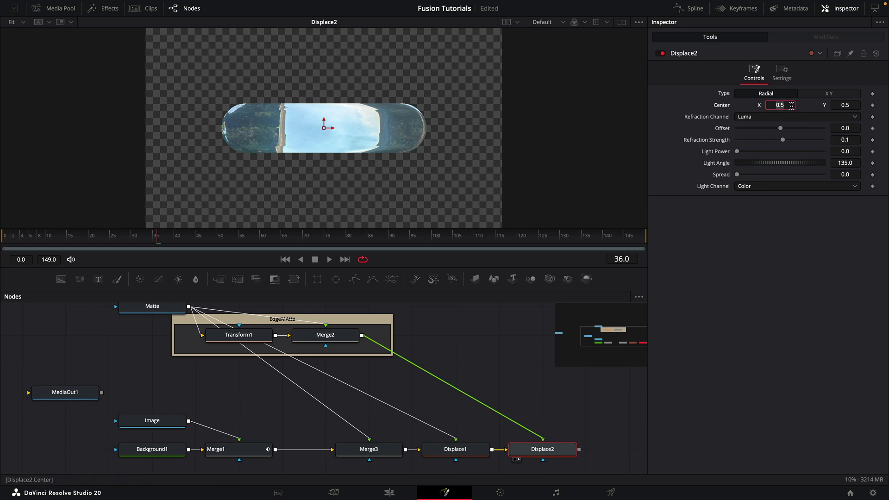
Step: Set Displace2's Center to X 0.6 and Y 0.6, Offset to -0.5 and Refraction Strength to 0.25
text(0.6)
key(Tab)
text(0.6)
key(Tab)
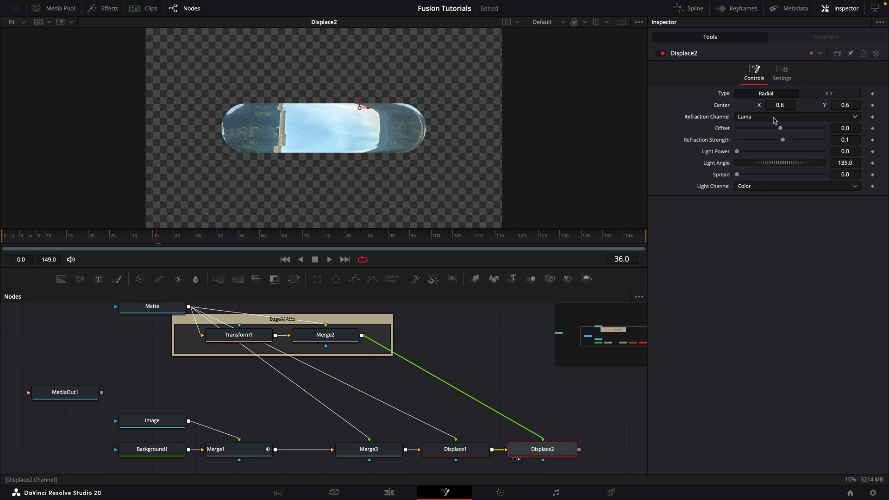
drag(780, 129, 696, 132)
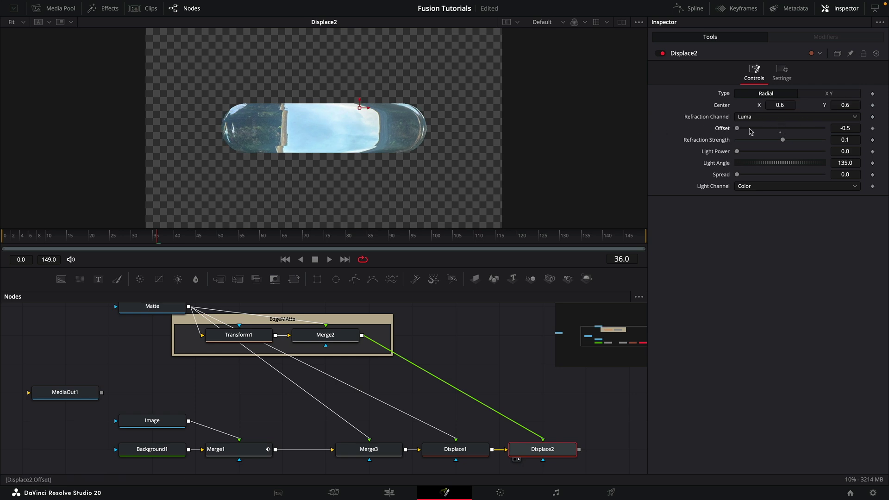
click(857, 138)
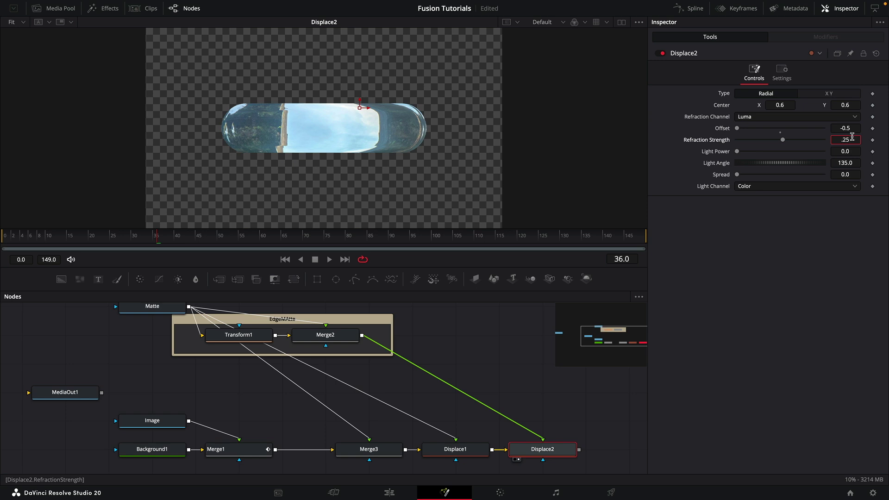
key(Tab)
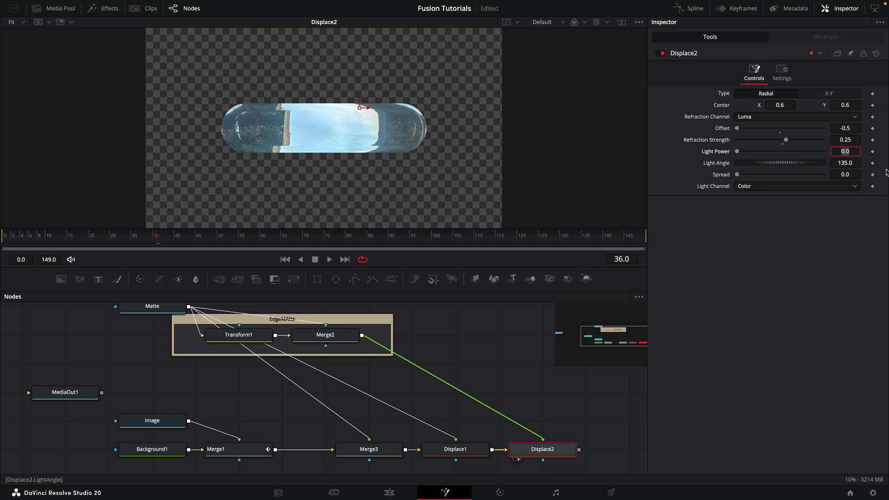
click(846, 175)
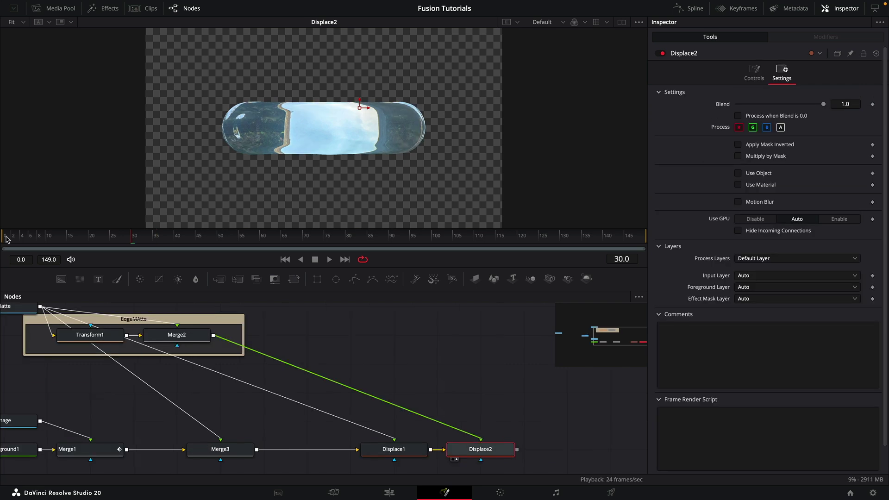
Step: Keyframe Displace1's Refraction Strength of 1.1 at frame 30
drag(6, 243, 41, 245)
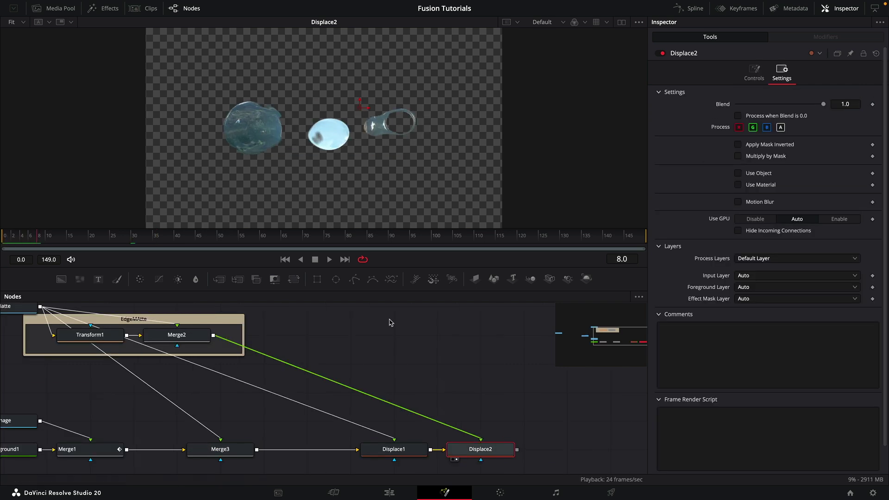
click(395, 453)
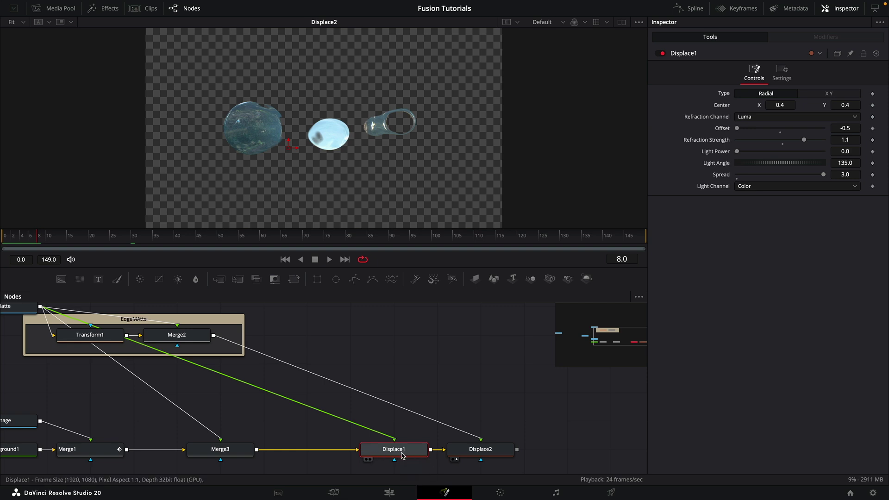
drag(135, 239, 133, 243)
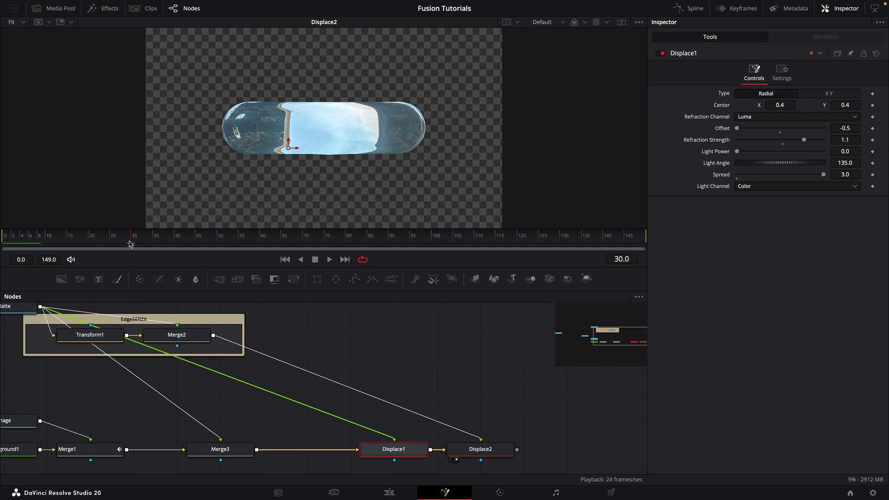
click(872, 140)
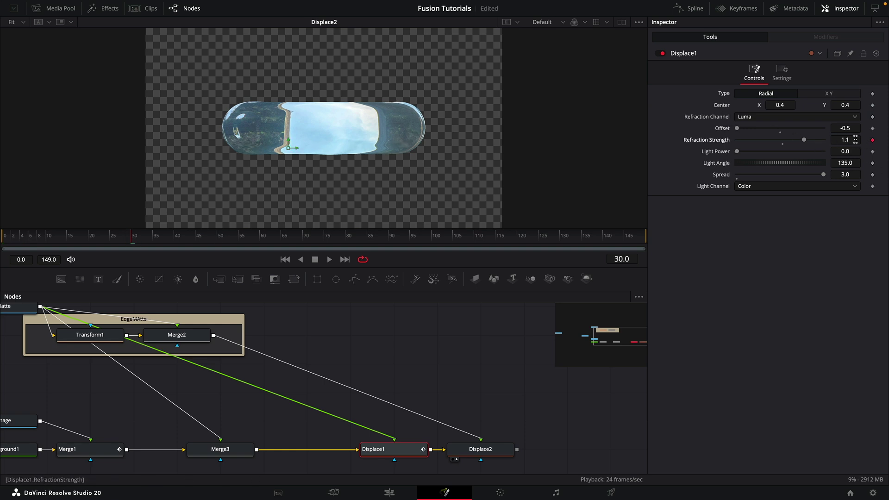
Step: Keyframe Displace1's Refraction Strength at 0 on frame 0 and scrub through the animation to frame 56
click(285, 259)
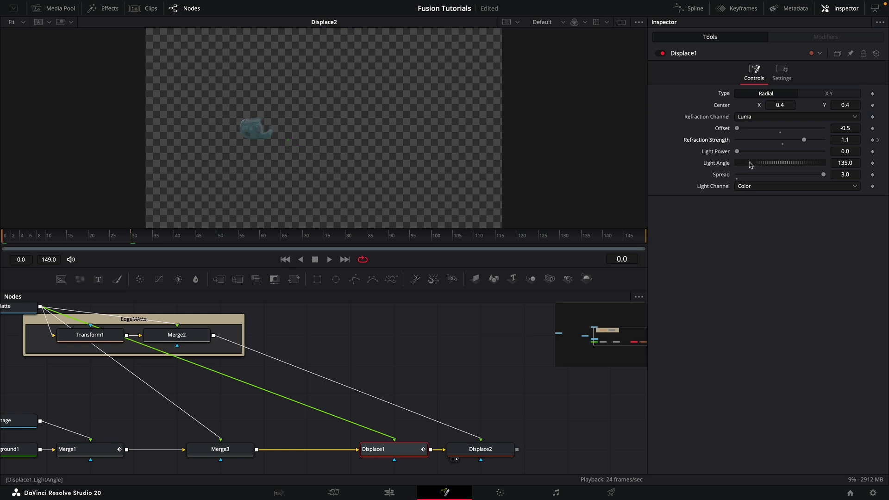
click(847, 139)
text(0)
key(Tab)
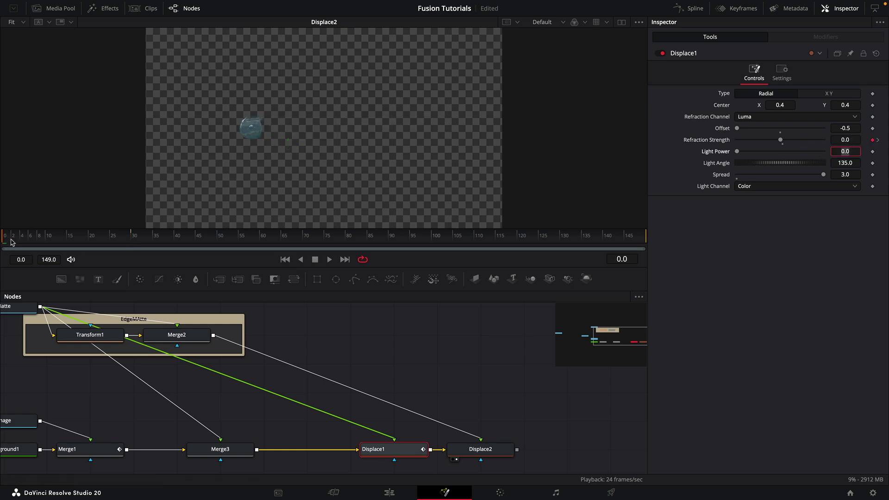
drag(9, 238, 241, 296)
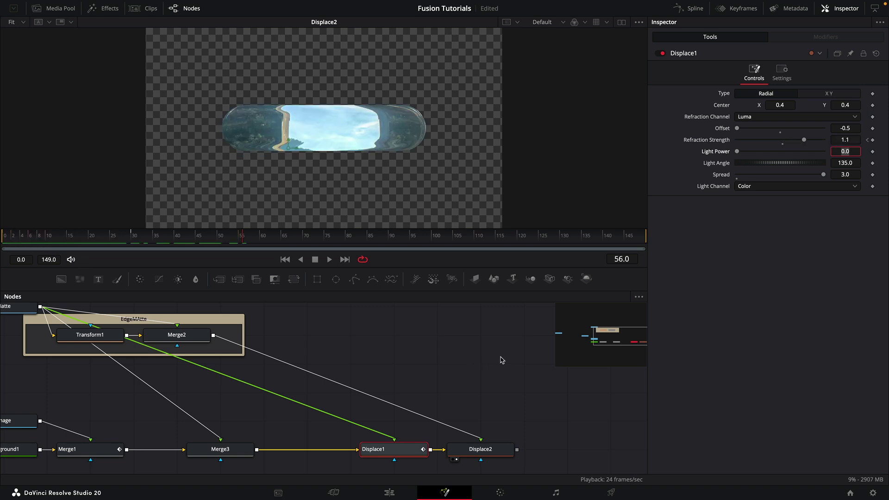
click(471, 349)
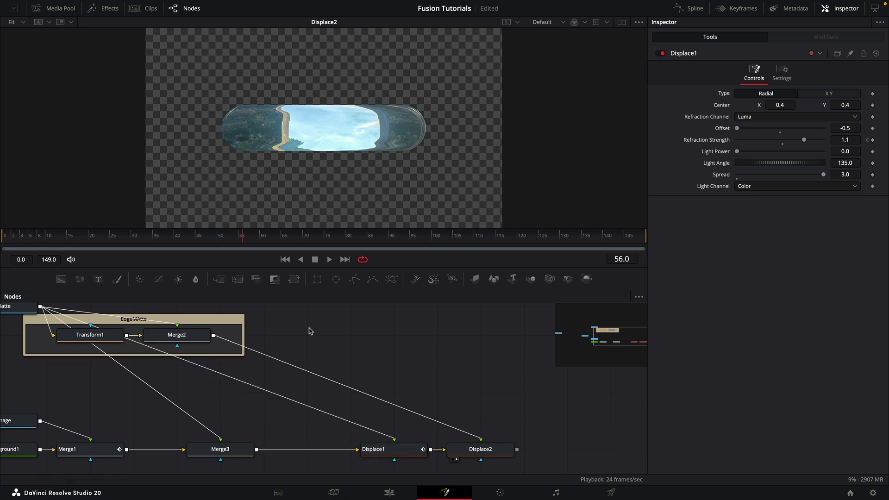
Step: View Merge2, add a Blur node in line with it, and connect Merge2's output to the blur
click(175, 337)
key(1)
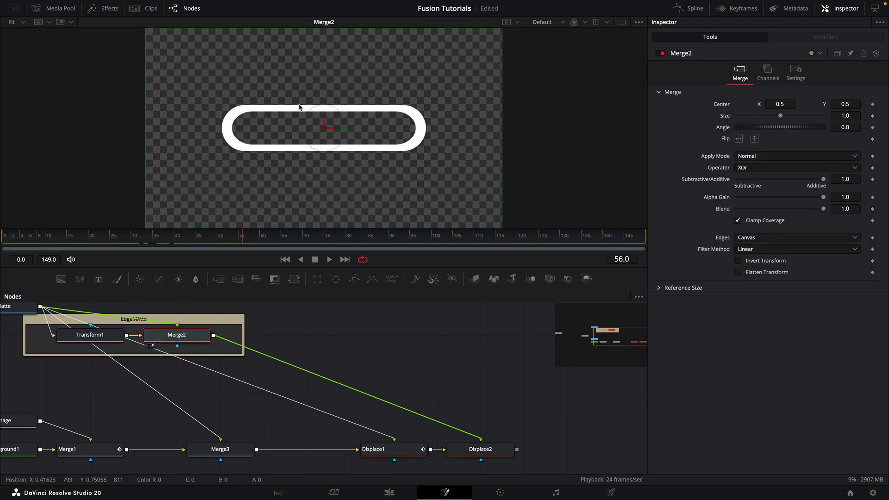
click(429, 339)
key(shift+space)
text(blur)
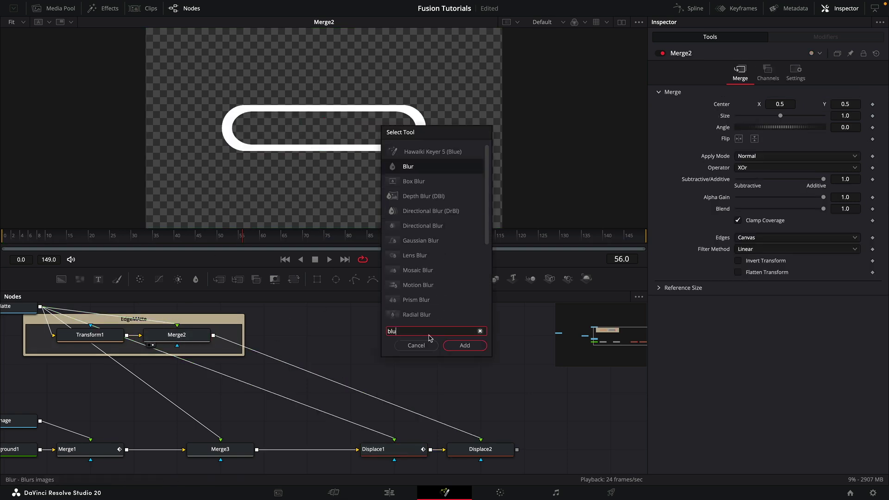
key(Return)
drag(214, 335, 433, 337)
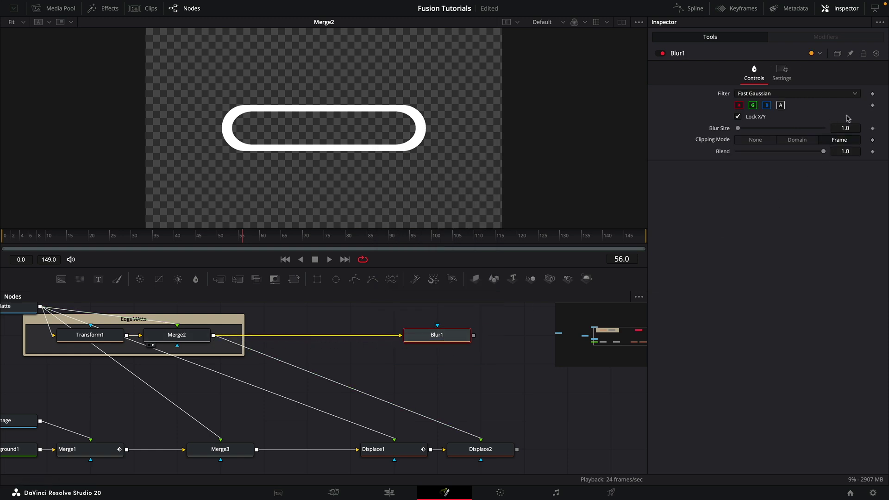
Step: Set Blur1's Blur Size to 15
click(855, 129)
text(15)
key(Return)
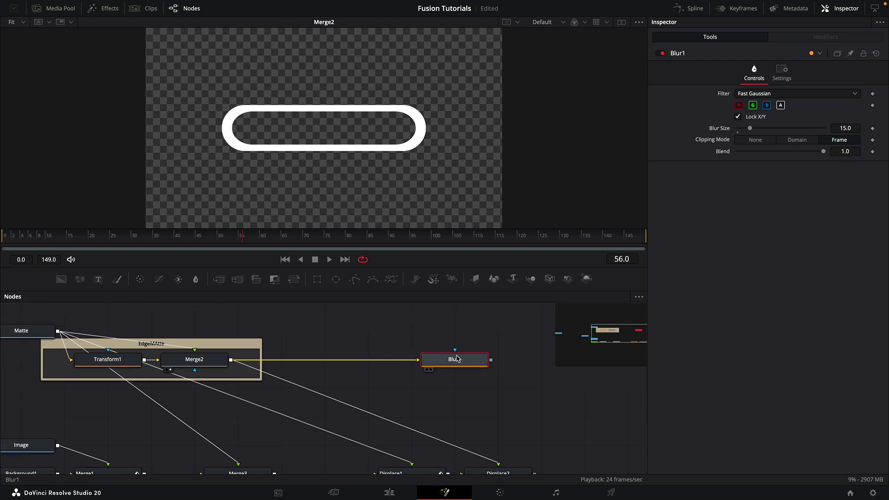
Step: Add a Merge node after Blur1, connect the Matte node to it as the foreground, and view it
key(shift+space)
text(blu)
key(BackSpace)
key(BackSpace)
key(BackSpace)
text(mr)
key(Return)
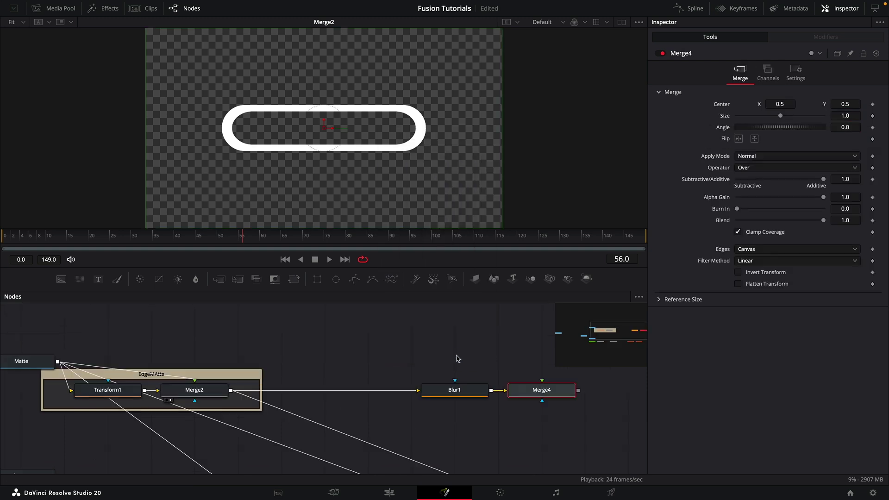
drag(59, 364, 546, 395)
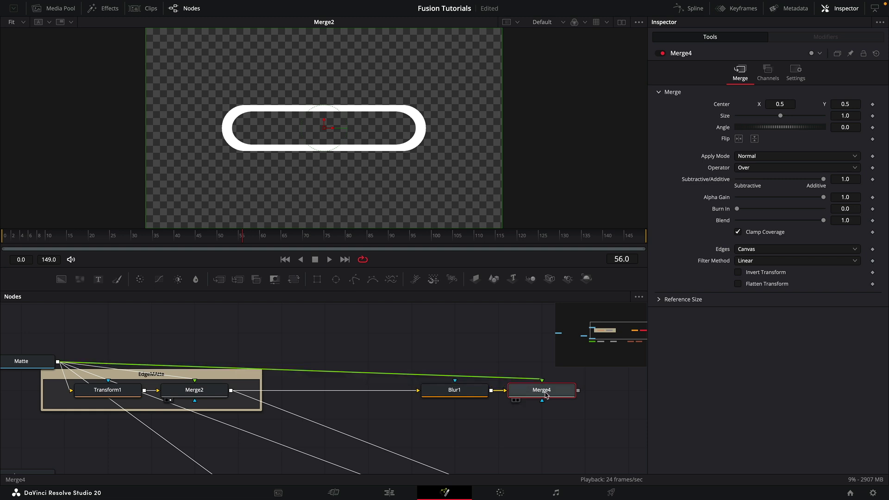
key(1)
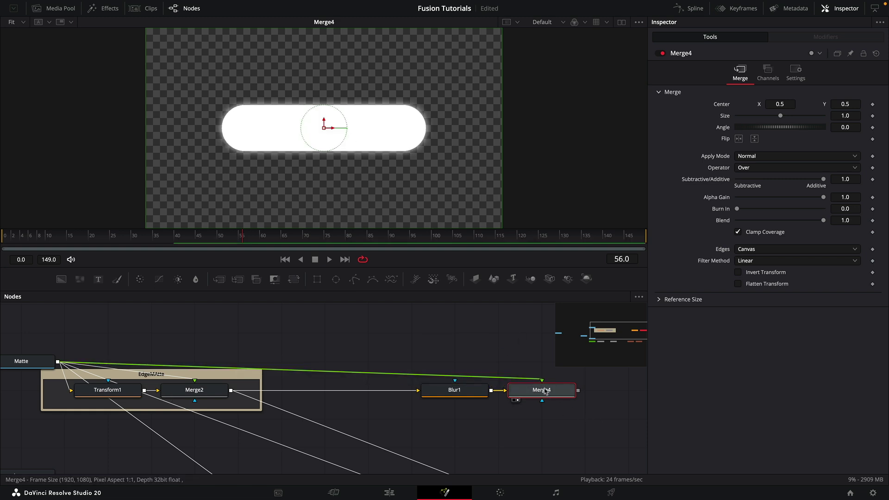
Step: Set Merge4's Operator to Mask and save the project
click(763, 167)
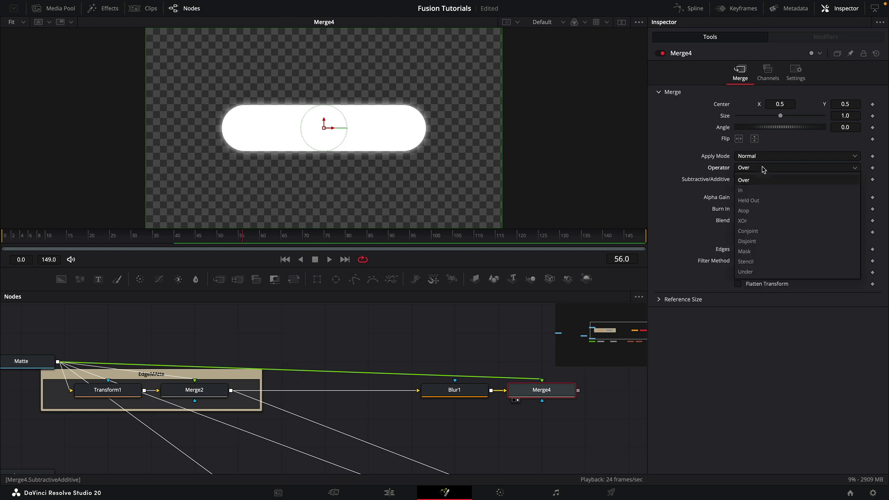
click(756, 254)
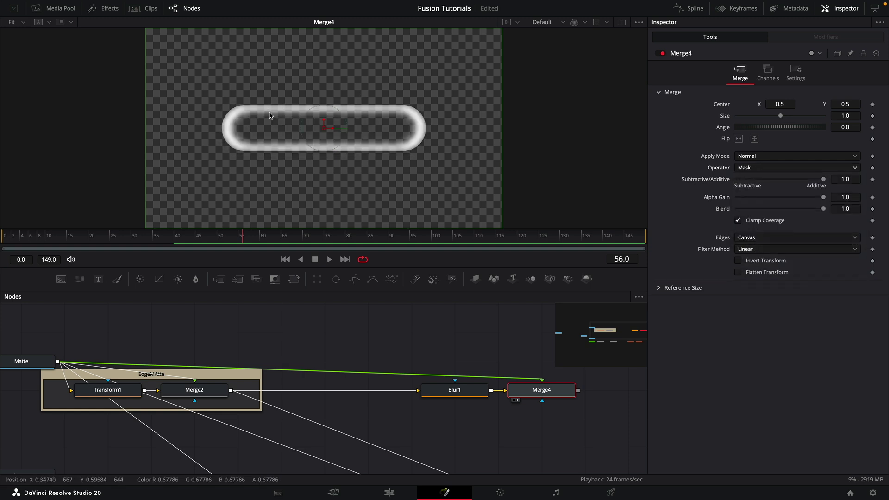
key(ctrl+s)
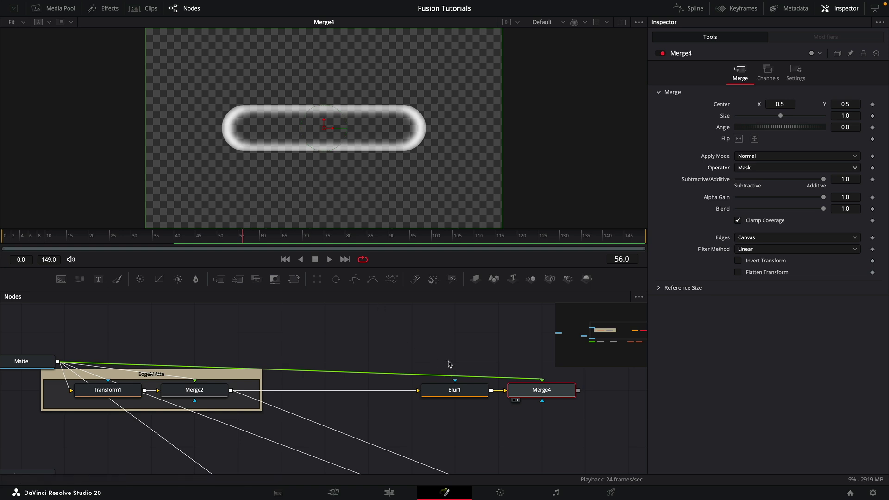
drag(453, 365, 307, 301)
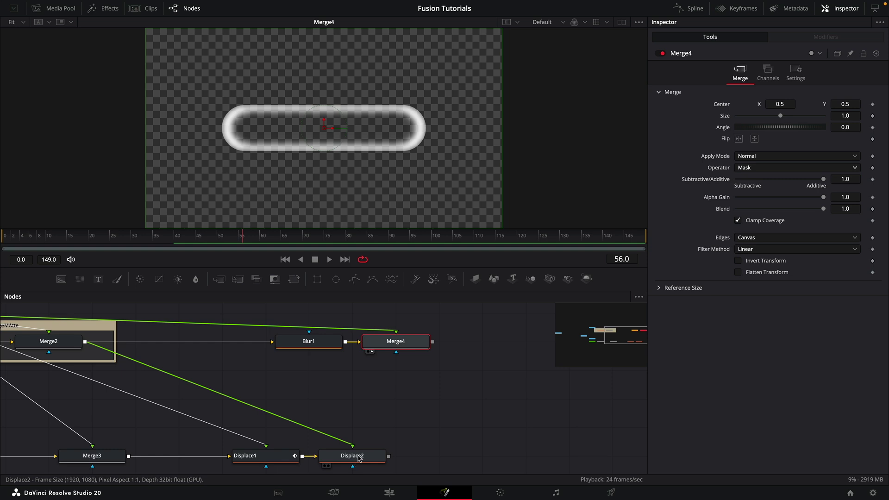
Step: Align Blur1 and Merge4 above the two Displace nodes and place the Rainbow gradient image node in open space beyond Merge4
drag(452, 386, 249, 351)
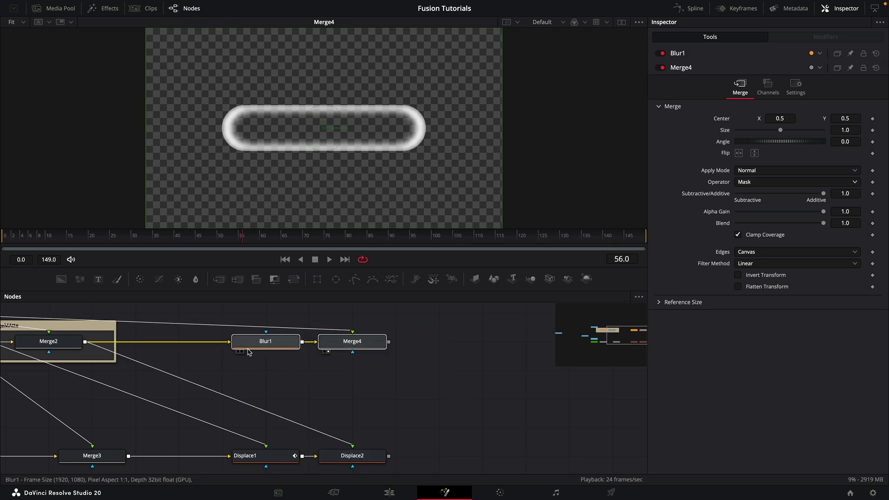
drag(304, 397, 471, 386)
drag(206, 398, 335, 388)
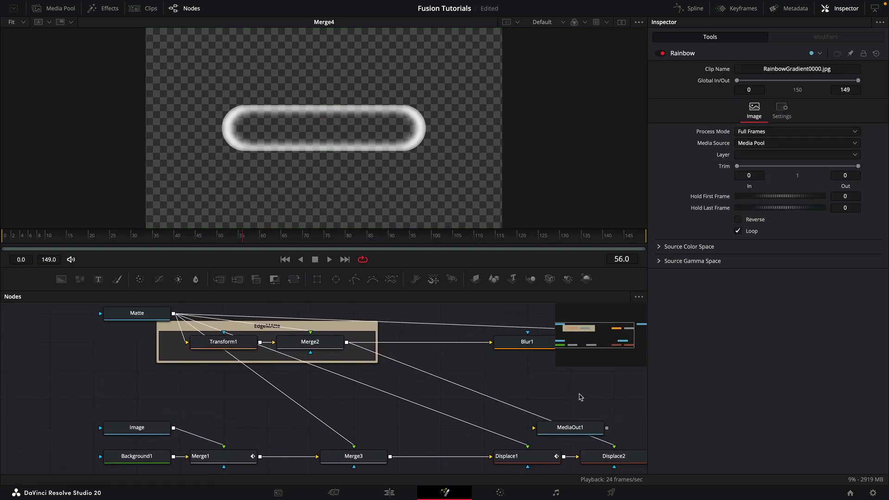
drag(579, 397, 329, 383)
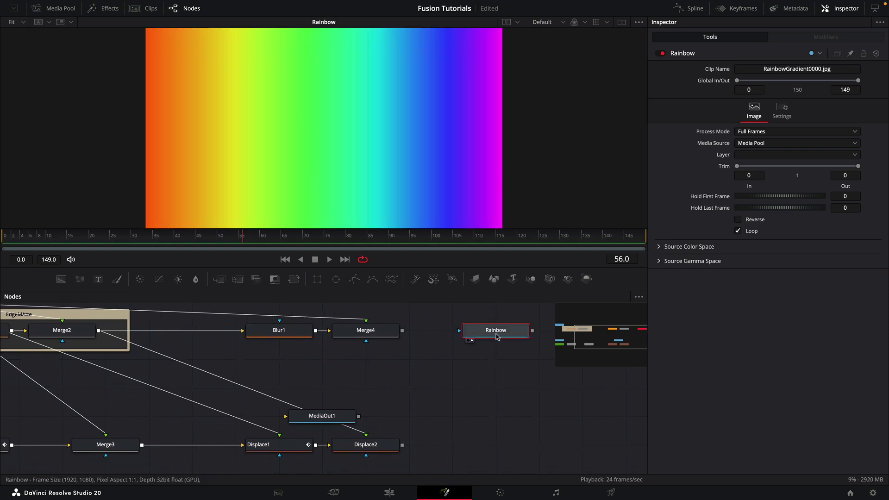
drag(491, 333, 521, 336)
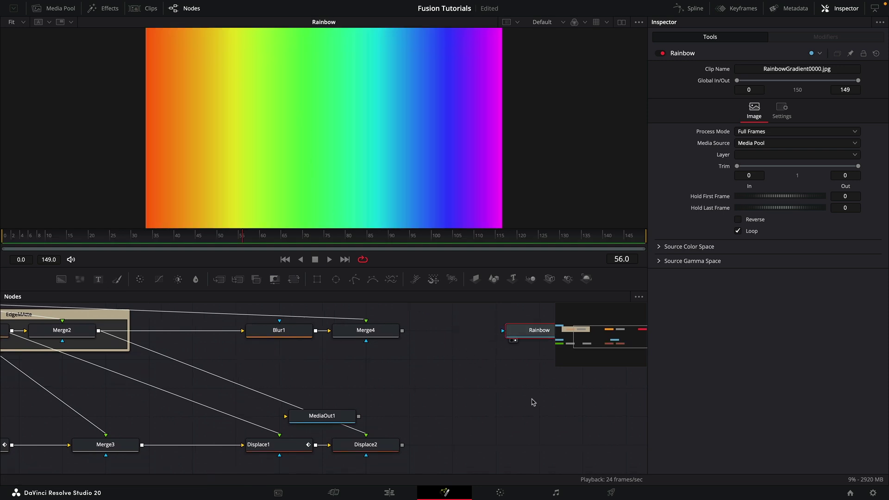
drag(532, 403, 427, 397)
Step: Add a Displace node fed by the Rainbow node and place it directly below Rainbow
key(shift+space)
text(mrg)
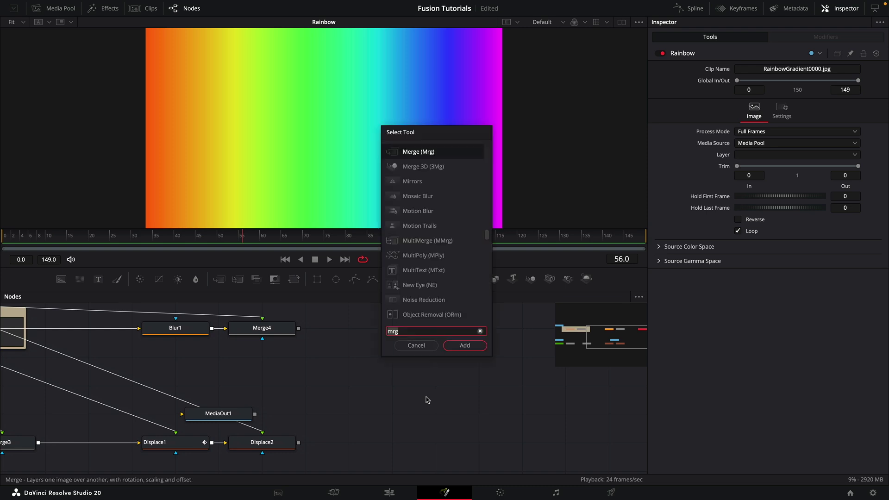
text(dis)
key(Return)
drag(501, 332, 417, 363)
Step: Set Displace3's Offset to -0.5, Refraction Strength to 20 and Spread to 3
drag(781, 129, 696, 133)
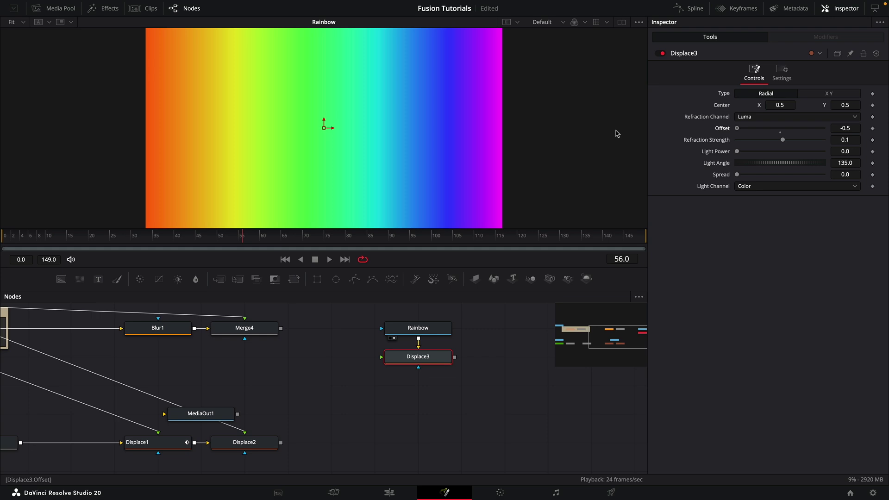
click(851, 138)
text(20)
key(Tab)
click(854, 174)
text(3)
key(Return)
Step: Add a FastNoise node, remove the automatically created merge, connect the noise to Displace3's foreground, and view Displace3
key(shift+space)
text(fas)
key(Return)
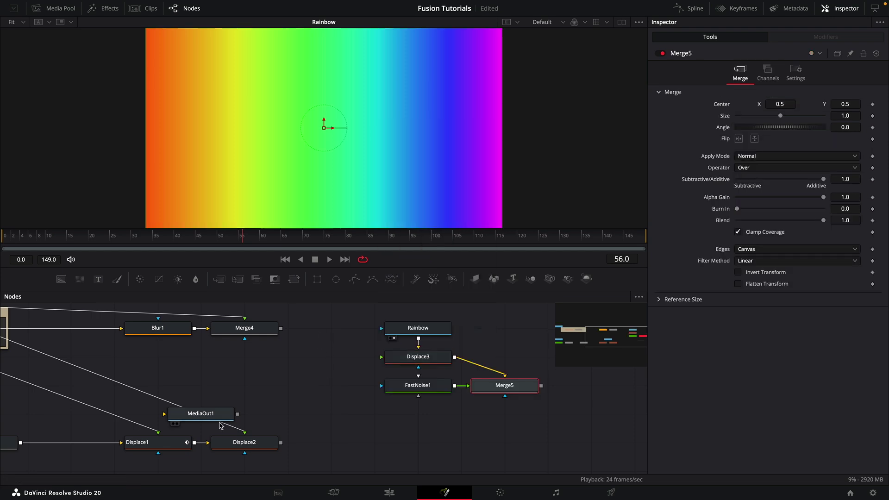
drag(533, 427, 490, 388)
key(Delete)
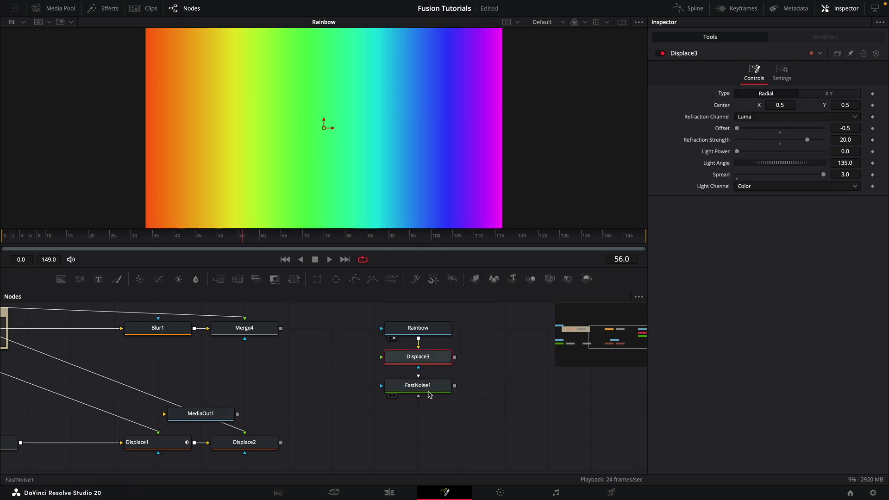
drag(429, 389, 435, 360)
click(465, 373)
key(1)
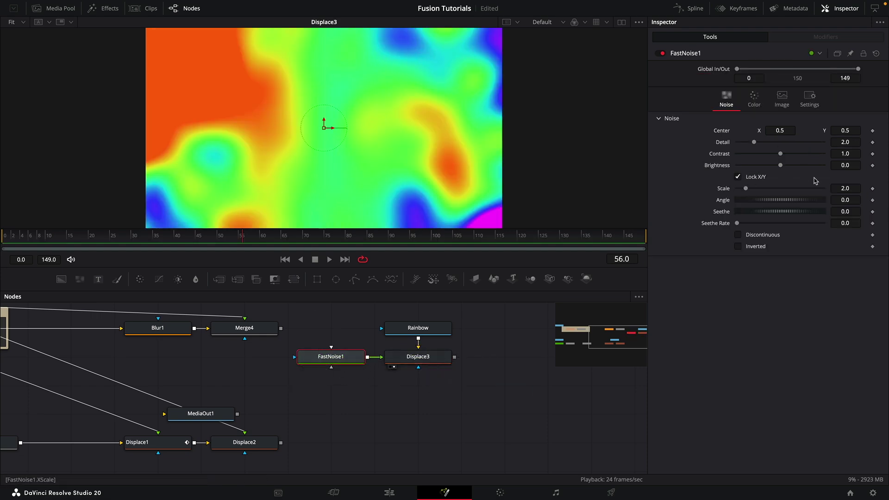
Step: Set FastNoise1's Scale to 4 and Seethe Rate to 0.1, and play back the animated rainbow
click(850, 189)
text(4)
key(Return)
click(860, 224)
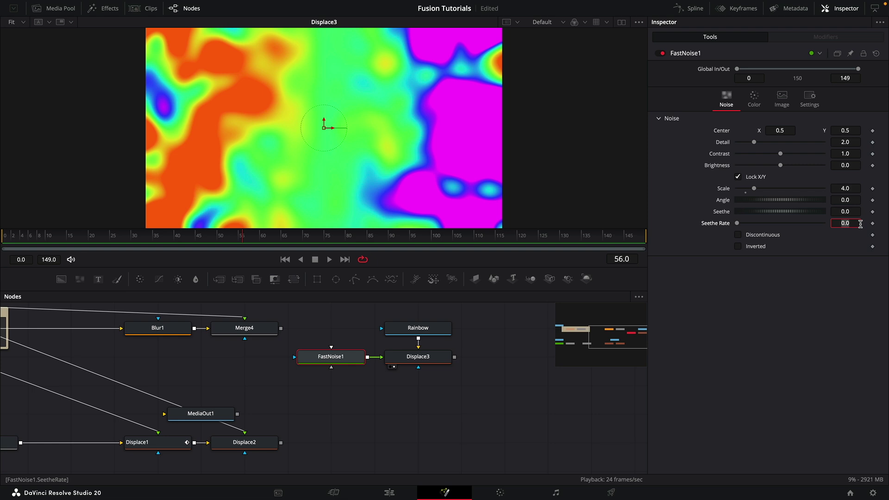
text(0.1)
key(Return)
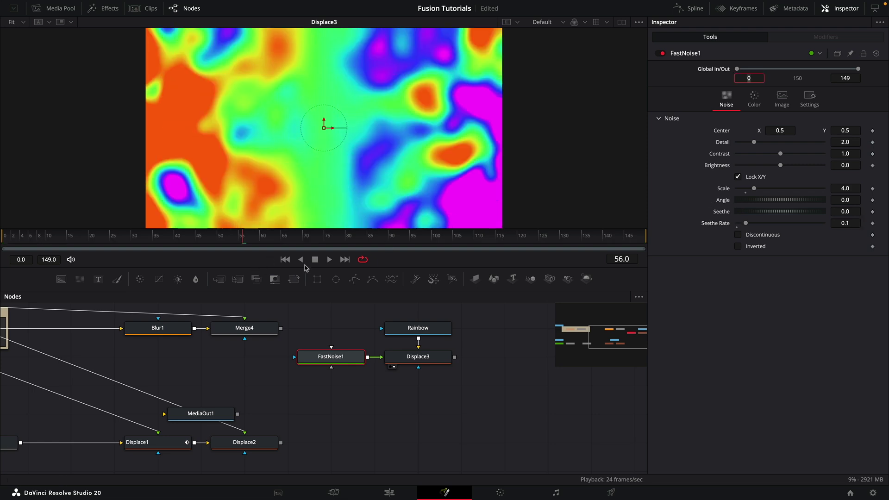
click(329, 260)
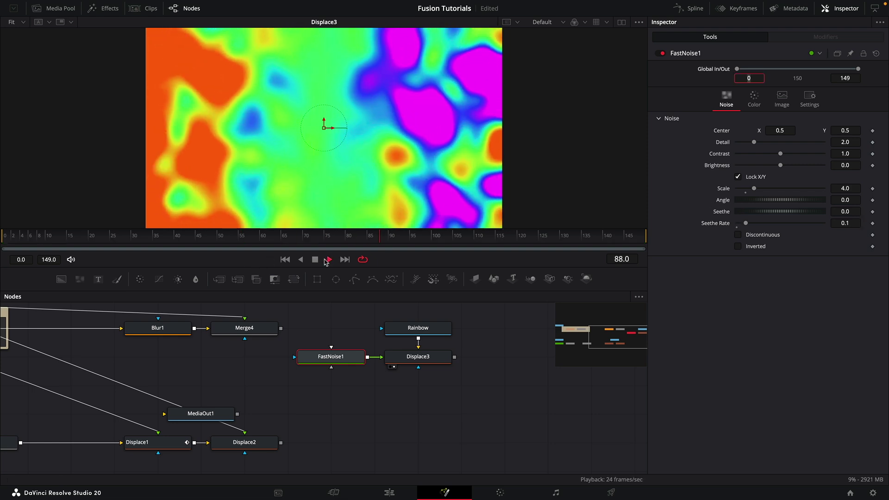
click(315, 260)
Step: Add a Merge node after Displace2 and connect Displace3 to it as the foreground
drag(227, 456, 314, 455)
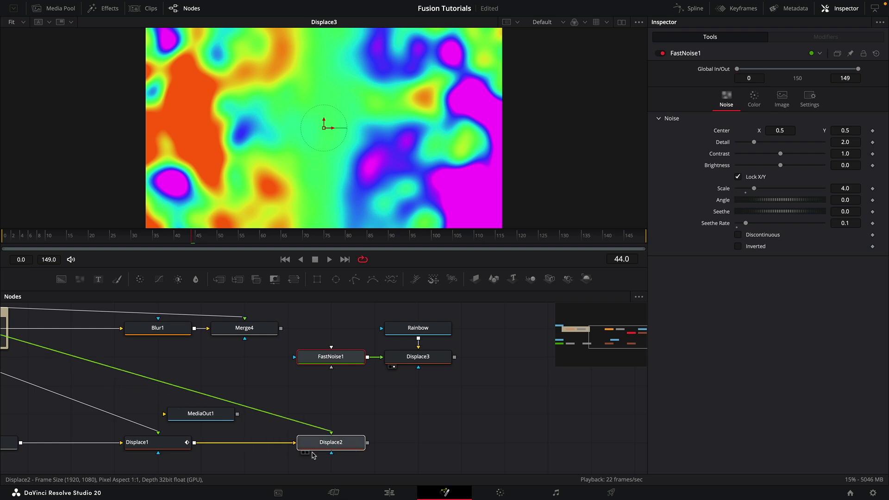
click(338, 451)
key(shift+space)
text(mrg)
key(Return)
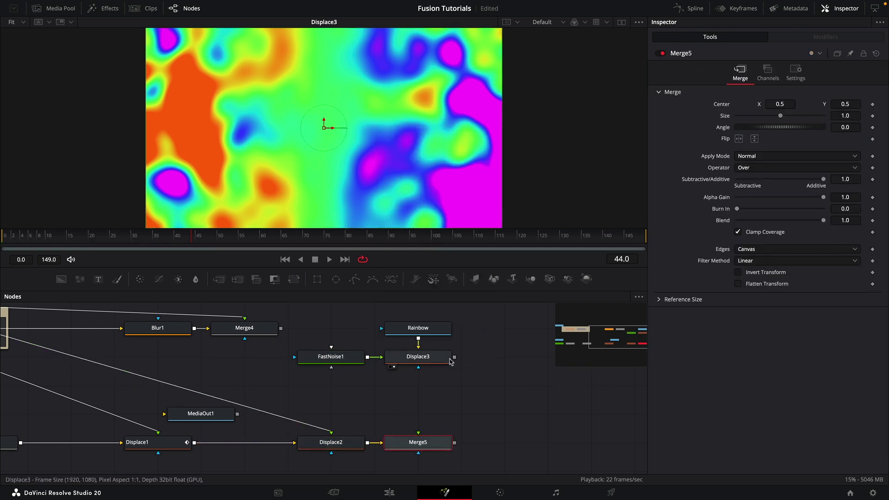
drag(455, 358, 423, 443)
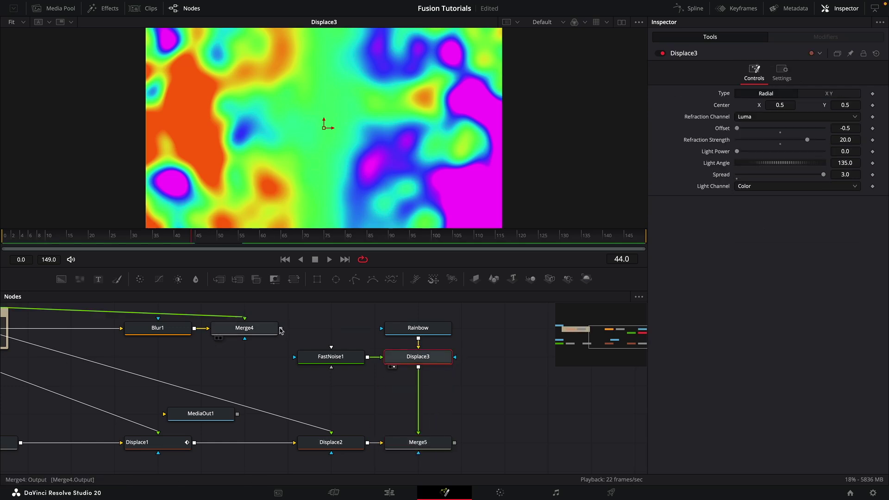
Step: Connect Merge4 to Merge5 as its effect mask, view the result, and save the project
drag(280, 330, 297, 133)
click(435, 469)
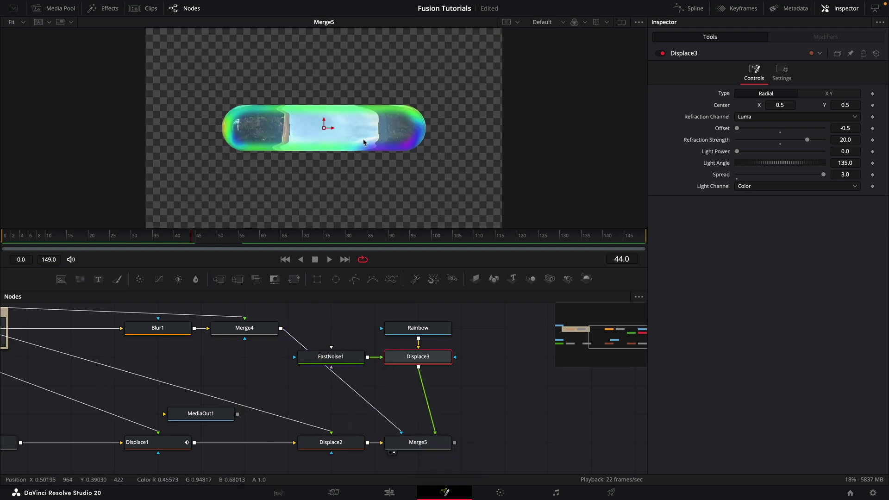
key(ctrl+s)
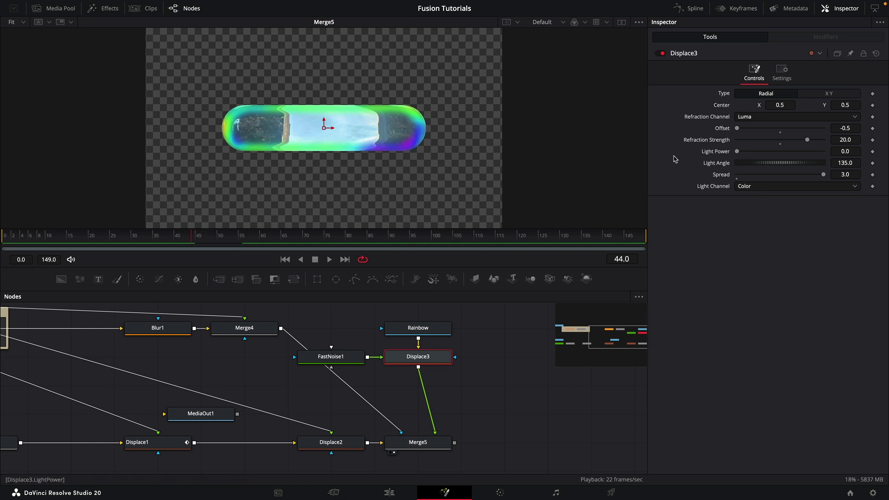
Step: Set Merge5's Apply Mode to Color Dodge and Gain to 0.35, and play back the result
click(408, 442)
click(764, 156)
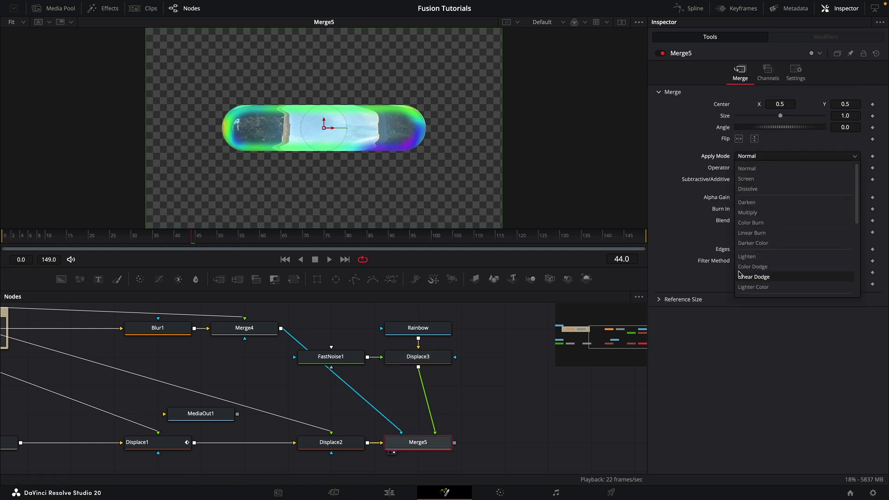
click(752, 267)
click(852, 167)
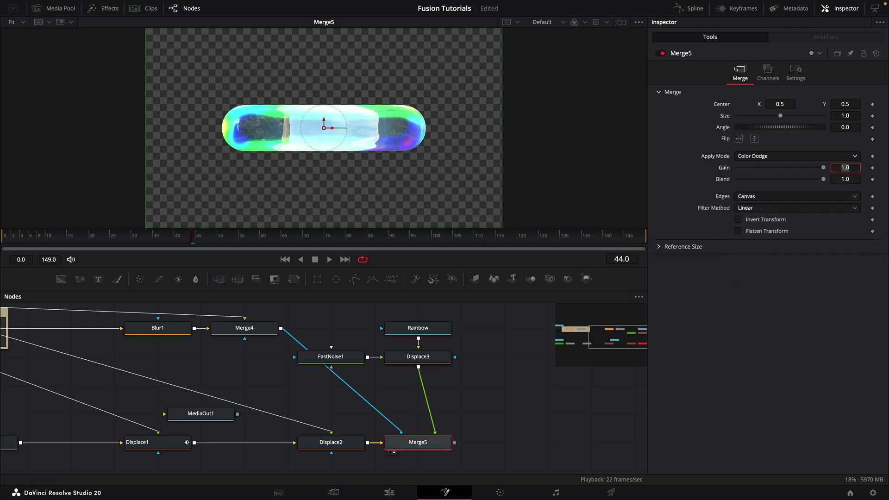
text(0.35)
key(Tab)
key(space)
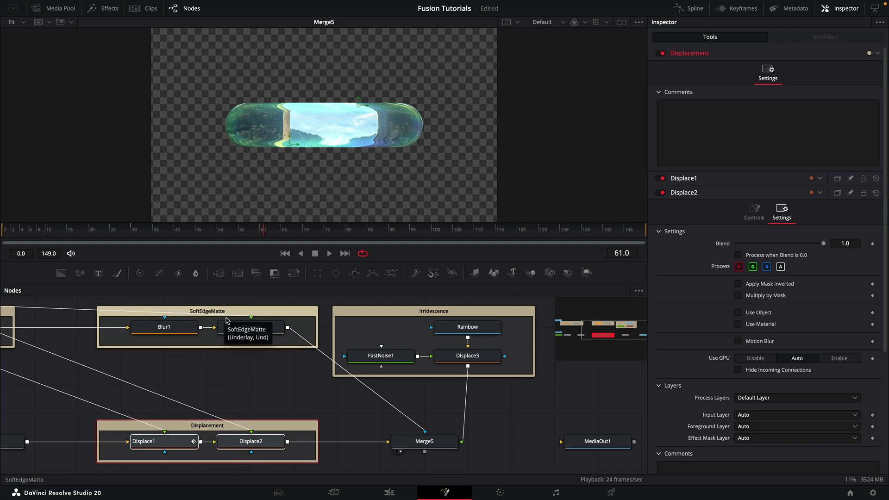
Step: Review the SoftEdgeMatte, Irridescence and Displacement underlay groups by selecting each in turn
click(202, 310)
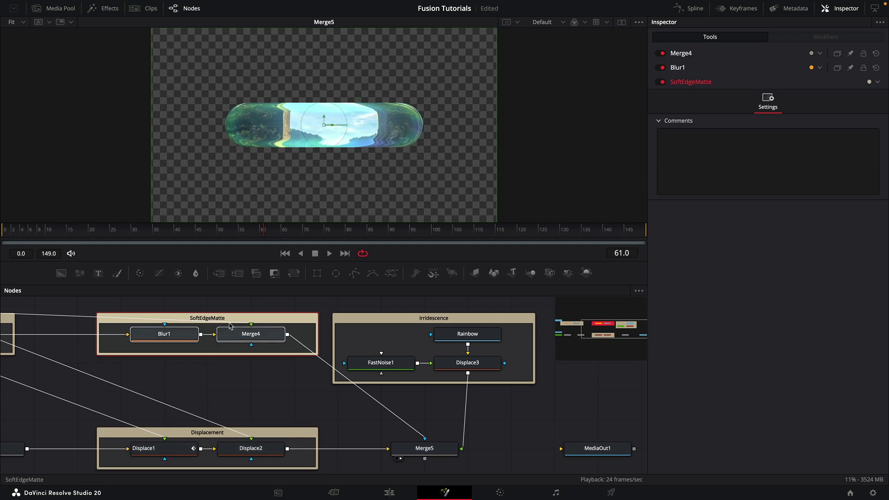
click(418, 319)
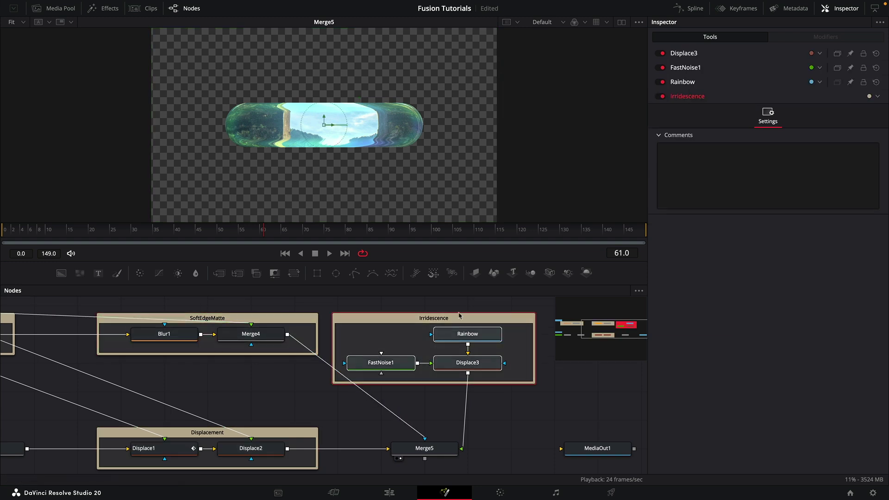
click(214, 433)
scroll(233, 401, down, 1)
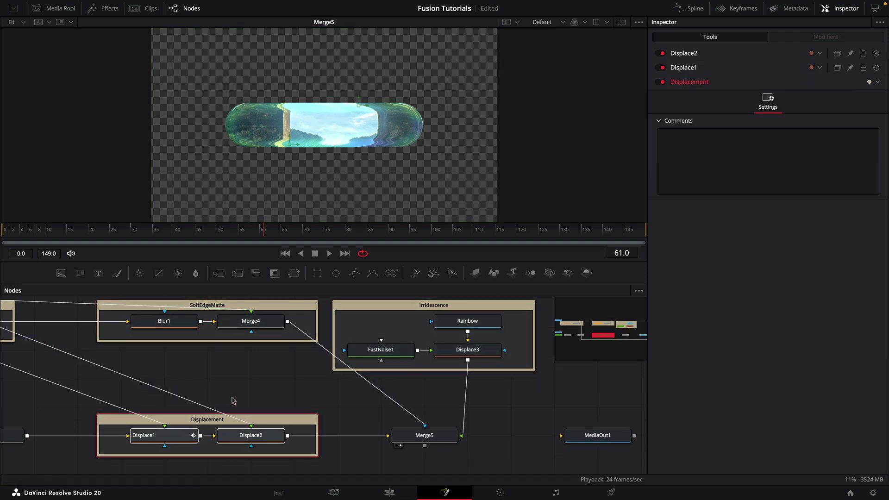
Step: Add a Merge node after Merge5 and position it in line between Merge5 and MediaOut1
click(421, 435)
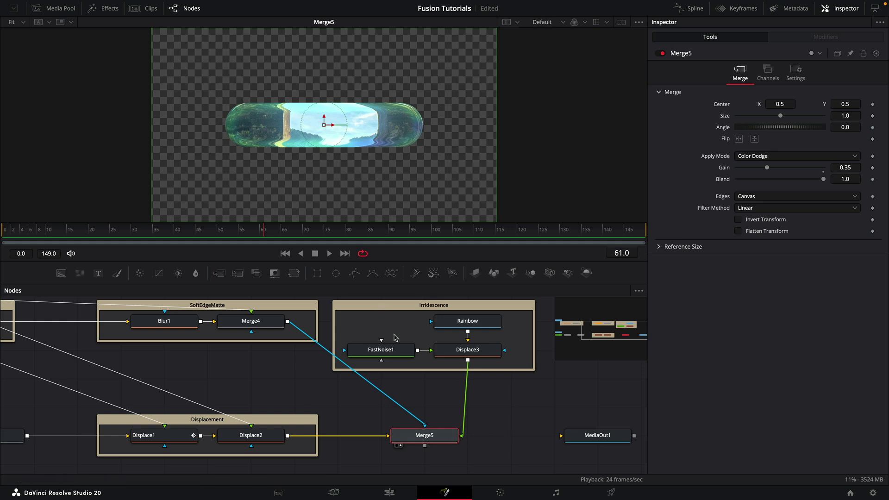
key(shift+space)
text(und)
text(mrg)
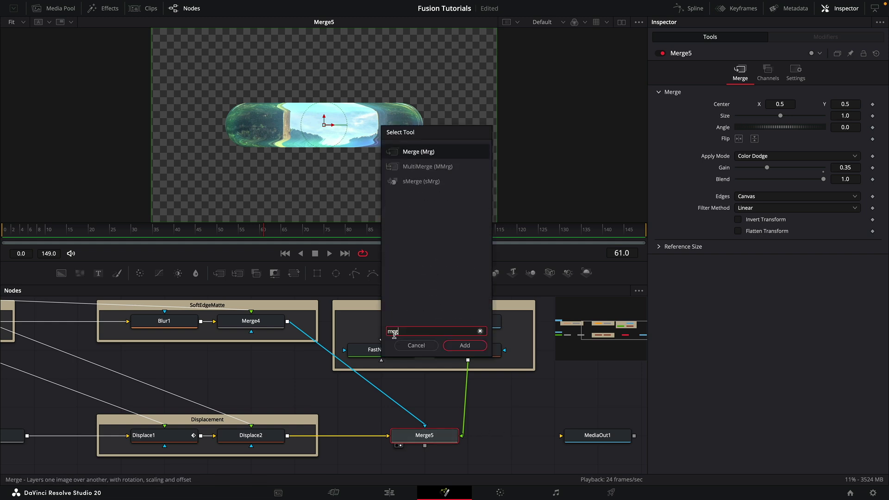
key(Return)
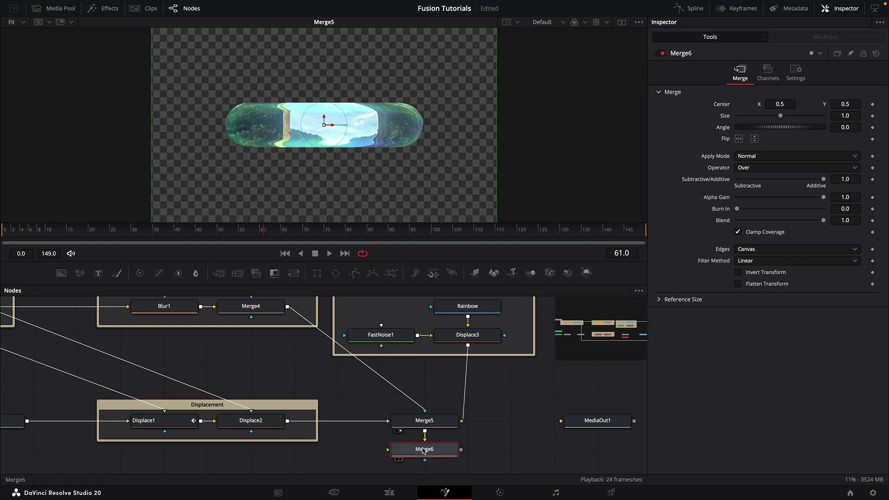
drag(425, 450, 511, 422)
scroll(289, 460, down, 4)
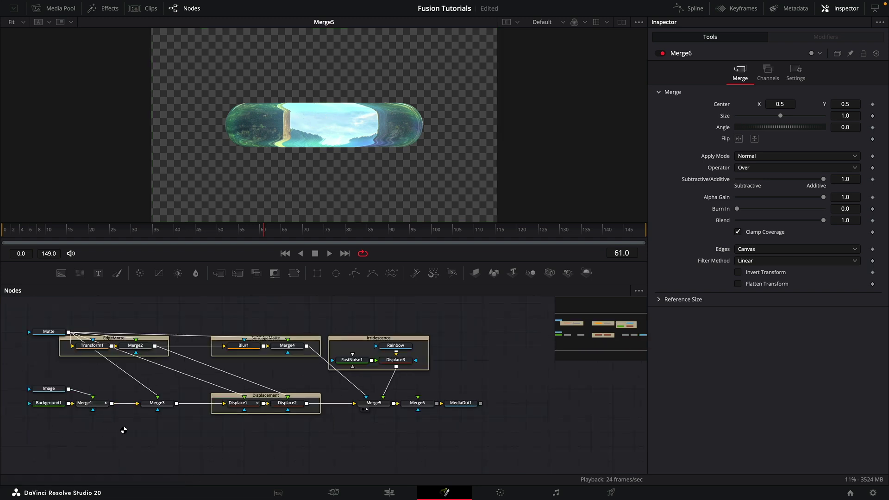
Step: Connect Merge1's output to Merge6 and route the connection below the other nodes with two pipe routers
drag(111, 403, 420, 397)
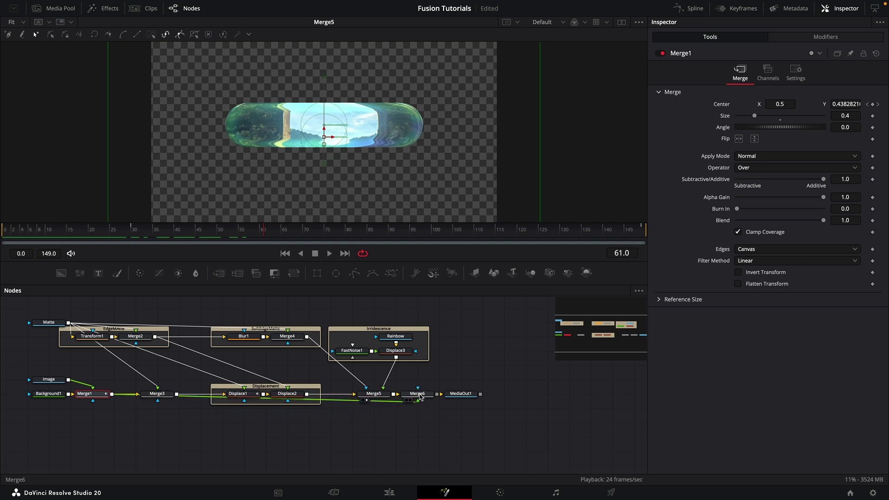
alt+click(346, 401)
drag(346, 401, 340, 436)
alt+click(184, 409)
drag(183, 409, 123, 448)
Step: View Merge6, swap its foreground and background inputs, and scrub through the timeline to check the composite
click(419, 394)
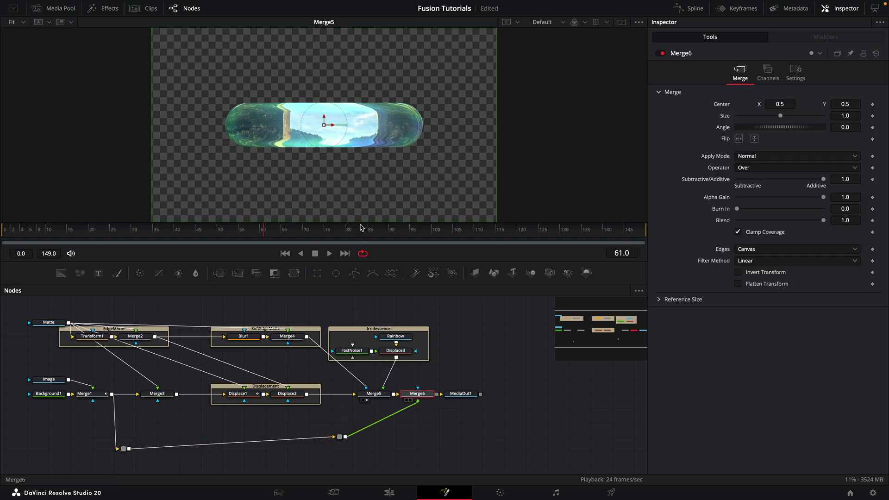
key(1)
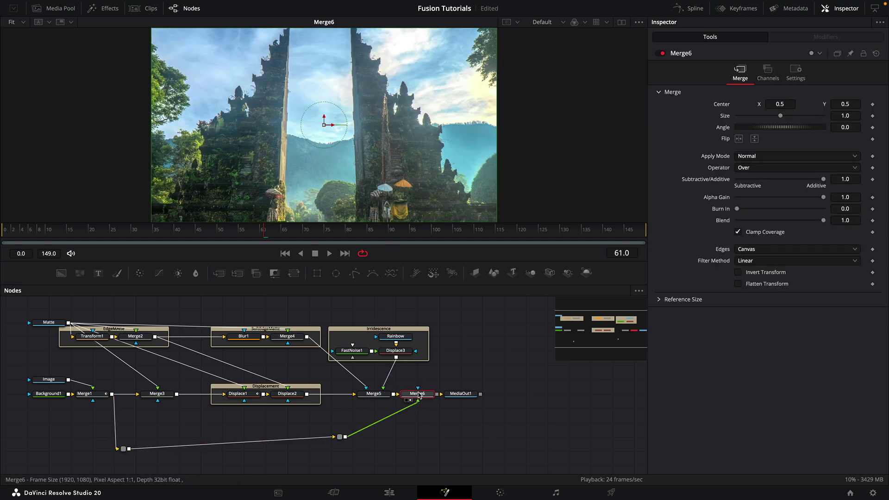
key(ctrl+t)
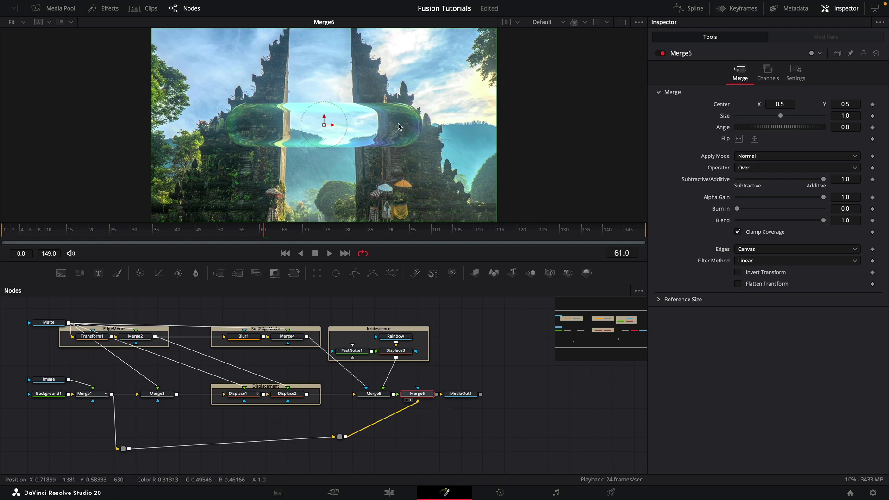
drag(197, 241, 320, 242)
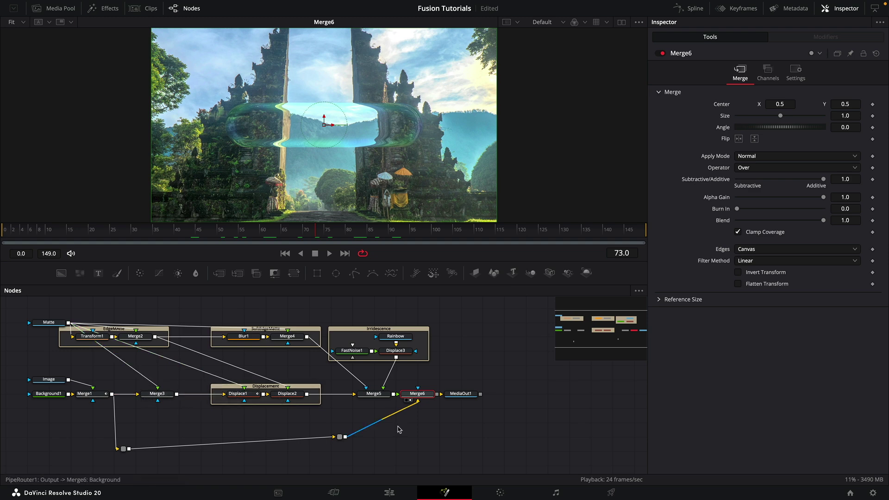
Step: Shift the Displacement group, Merge5, Merge6 and MediaOut1 farther along the node graph to make room after Merge3
drag(520, 455, 253, 410)
drag(495, 441, 434, 410)
drag(287, 401, 331, 401)
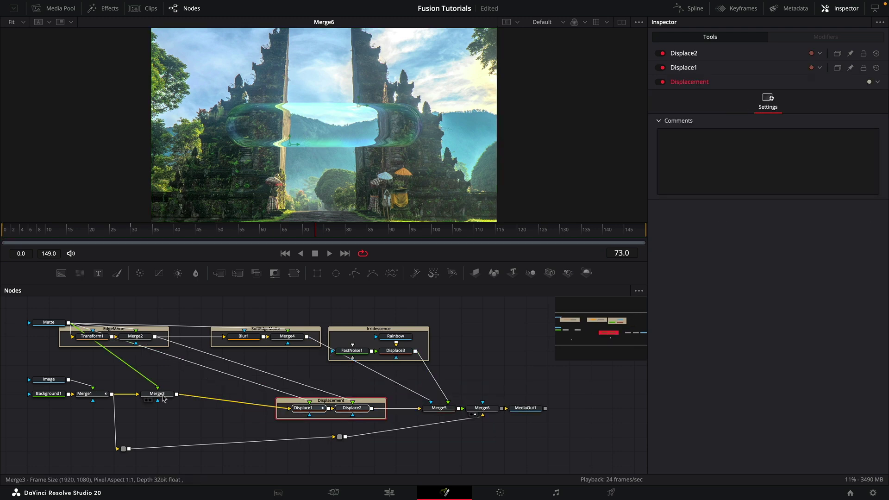
Step: Add a Merge node directly after Merge3, ahead of the Displacement group
click(162, 397)
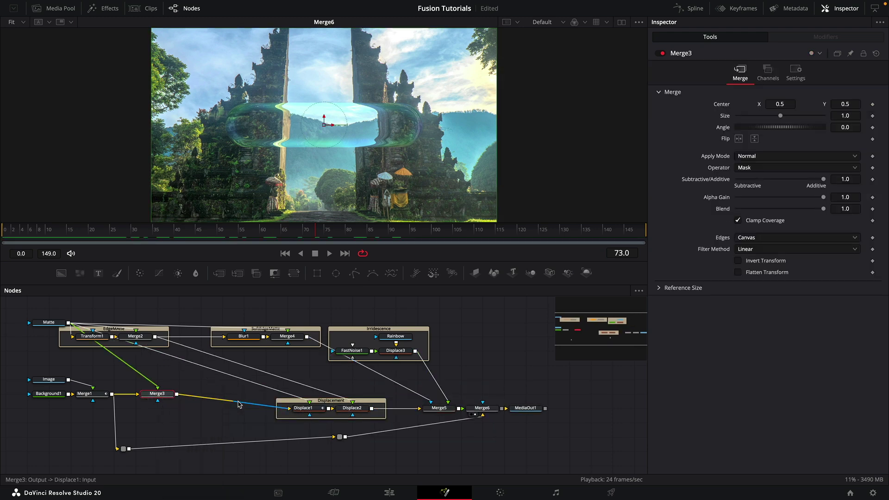
scroll(238, 404, up, 2)
drag(139, 431, 323, 408)
key(shift+space)
text(merge)
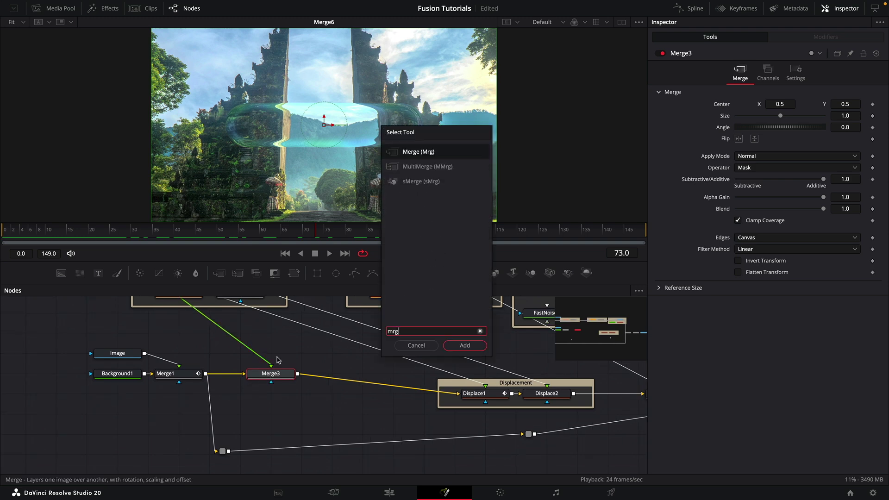
key(Return)
Step: Feed Merge1's output into the new Merge's foreground through two pipe routers and flip that foreground vertically
click(284, 373)
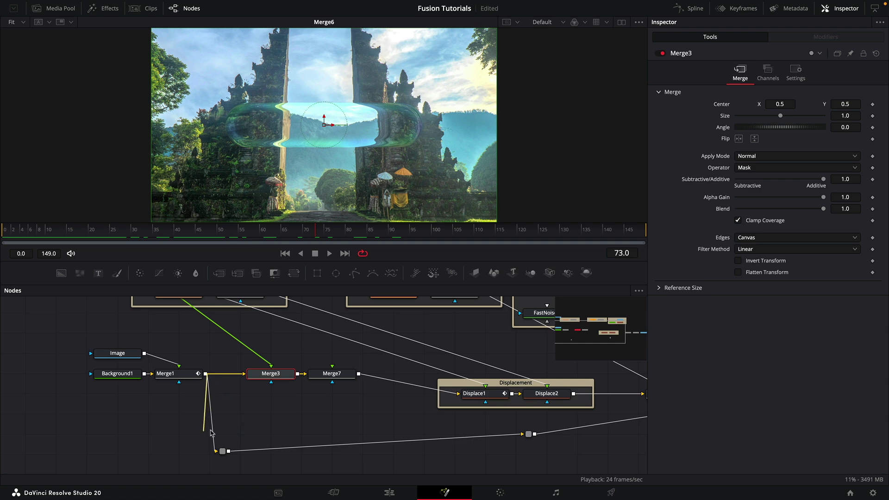
drag(335, 377, 329, 143)
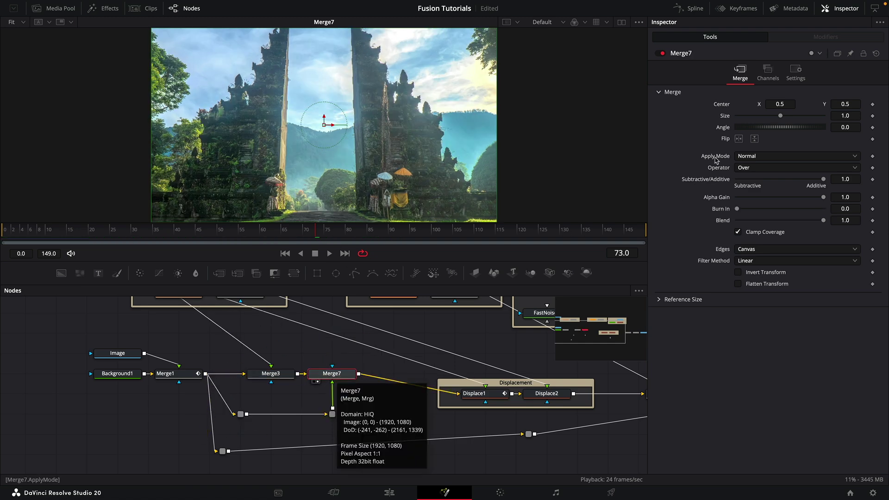
click(754, 139)
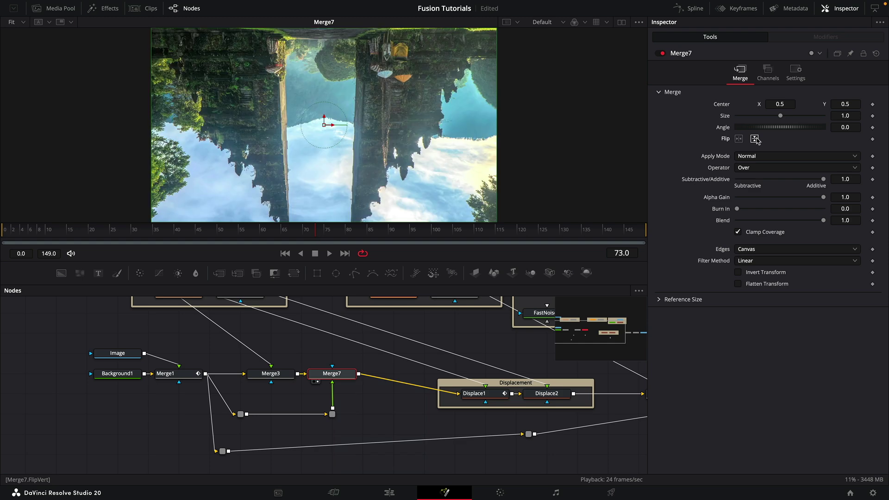
Step: Connect Merge4's output to Merge7 as its effect mask and frame Merge7 in an underlay named EdgeRefraction
drag(394, 360, 370, 389)
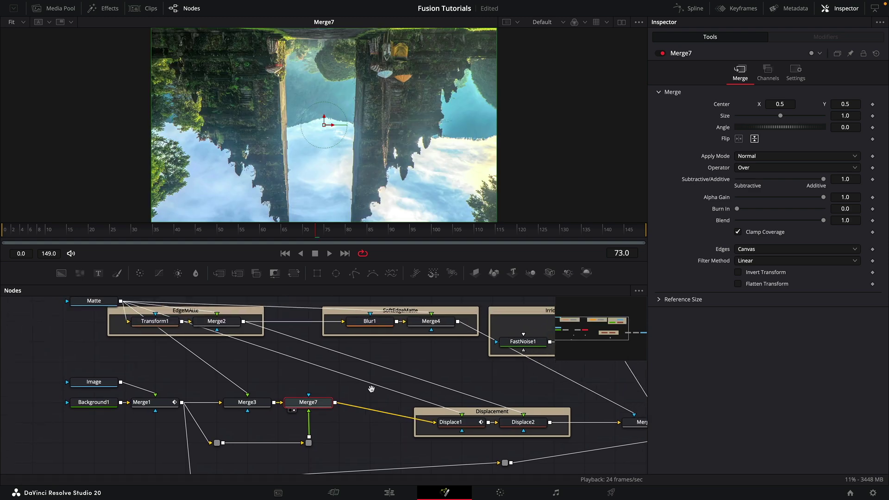
drag(457, 323, 308, 403)
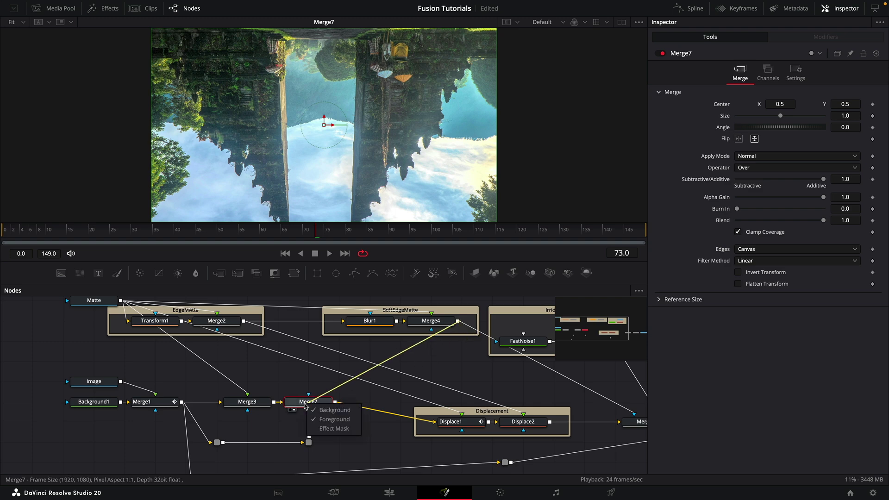
click(323, 430)
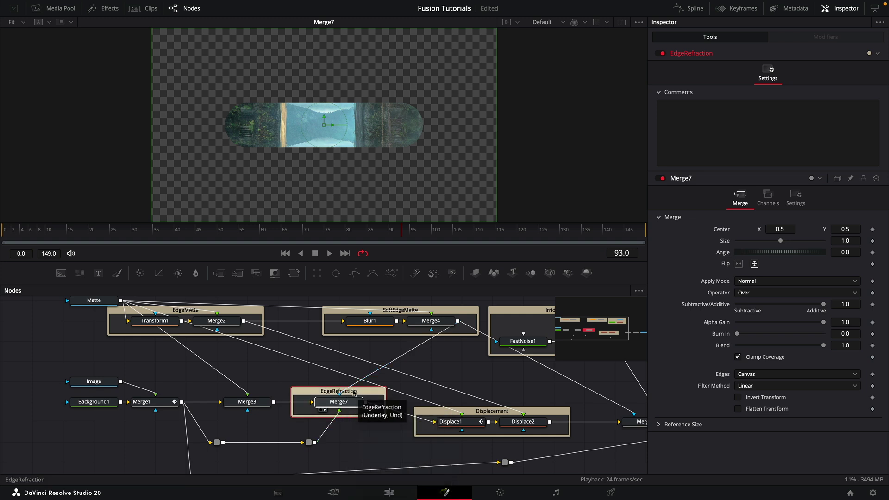
Step: View Merge6 and set the Alpha Gain of Merge7 to 0.5
drag(532, 390, 333, 372)
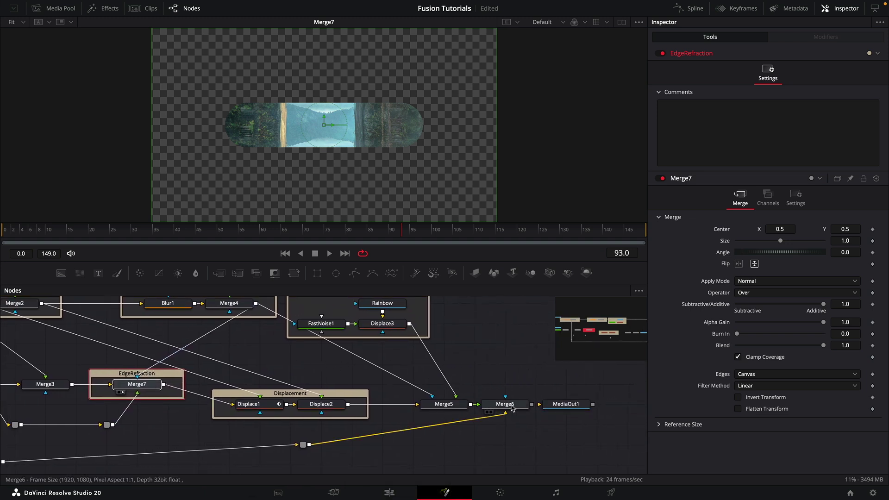
click(488, 411)
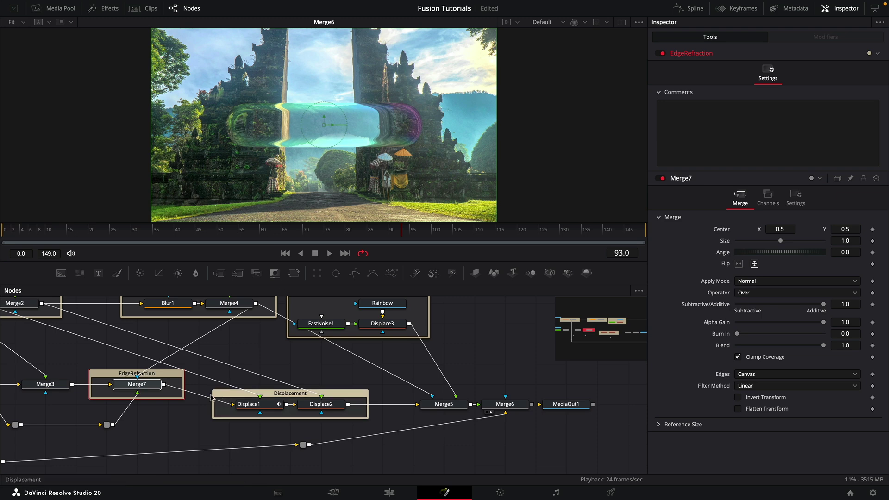
scroll(222, 389, left, 5)
click(221, 387)
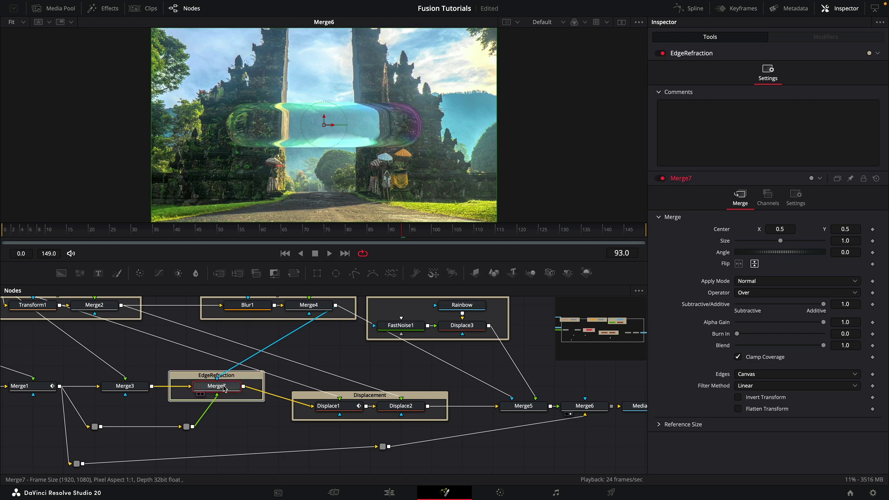
click(224, 387)
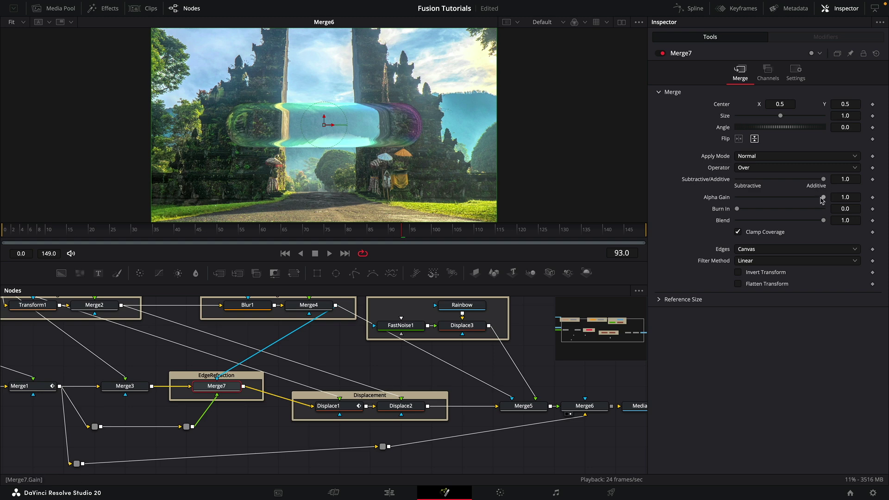
drag(825, 198, 789, 211)
click(855, 198)
text(.)
text(5)
key(Return)
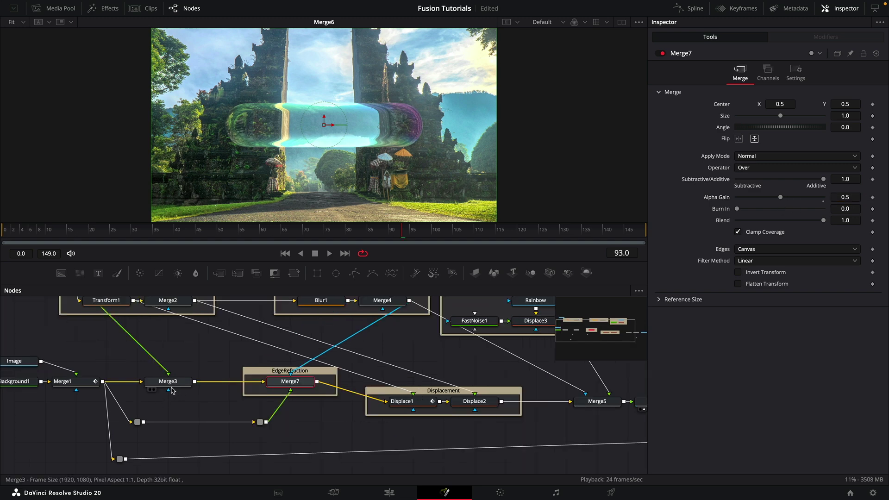
Step: Shift Image, Background1, Merge1, Merge3 and their pipe routers away from the EdgeRefraction group, and view Merge3
drag(18, 342, 169, 435)
drag(164, 348, 133, 349)
click(133, 348)
drag(174, 397, 283, 425)
click(302, 395)
key(1)
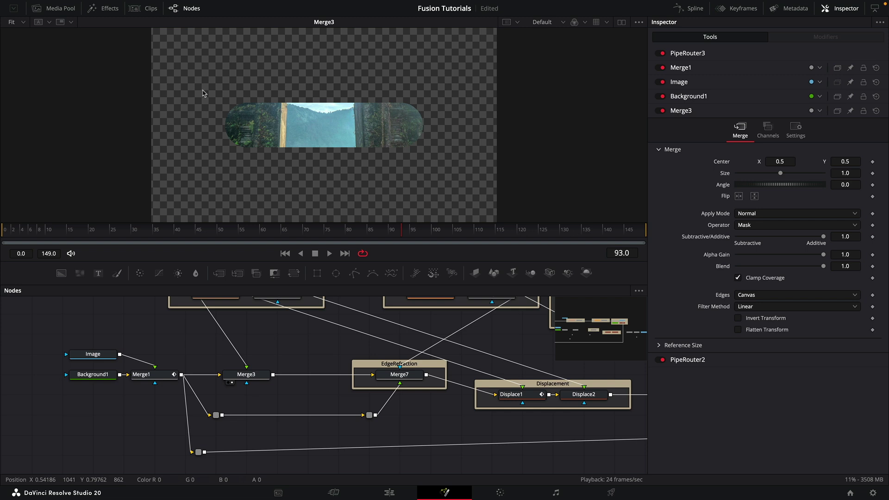
Step: Add a Brightness / Contrast node between Merge3 and Merge7
scroll(315, 359, up, 1)
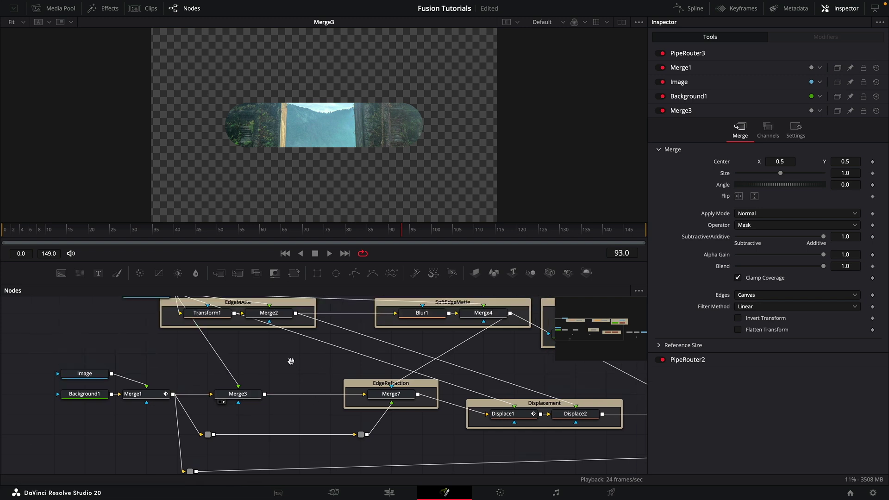
click(241, 394)
key(shift+space)
text(bc)
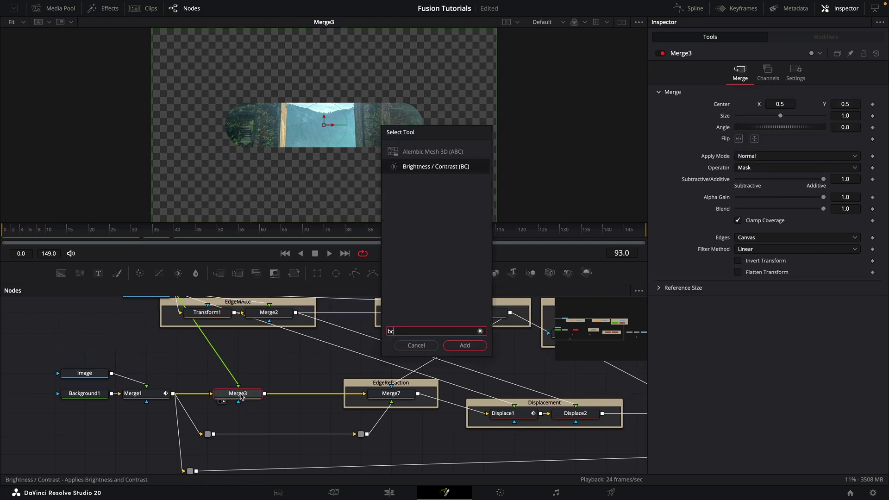
key(Return)
Step: View Merge6 and set the Brightness / Contrast node's Gamma to 0.8
scroll(370, 394, right, 10)
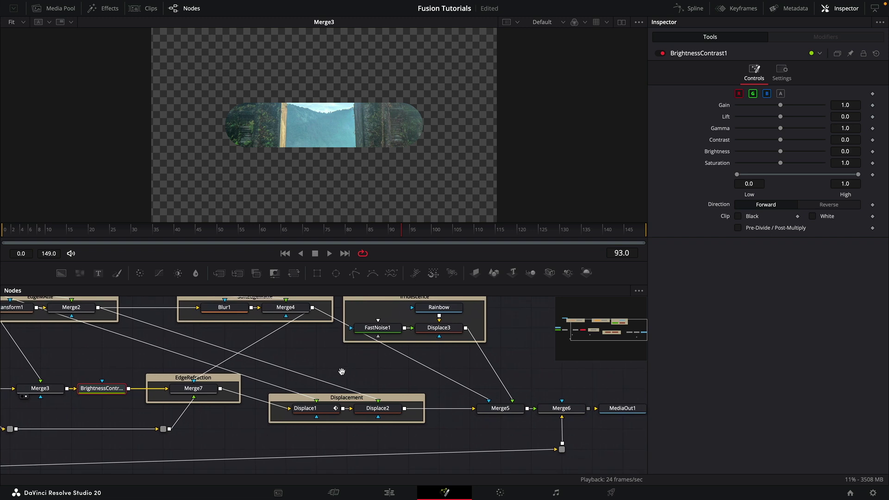
click(531, 407)
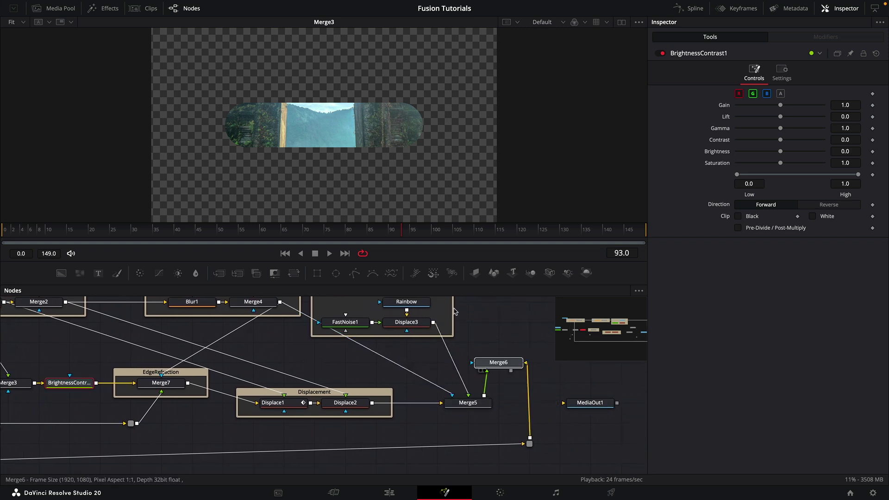
key(1)
scroll(278, 370, left, 6)
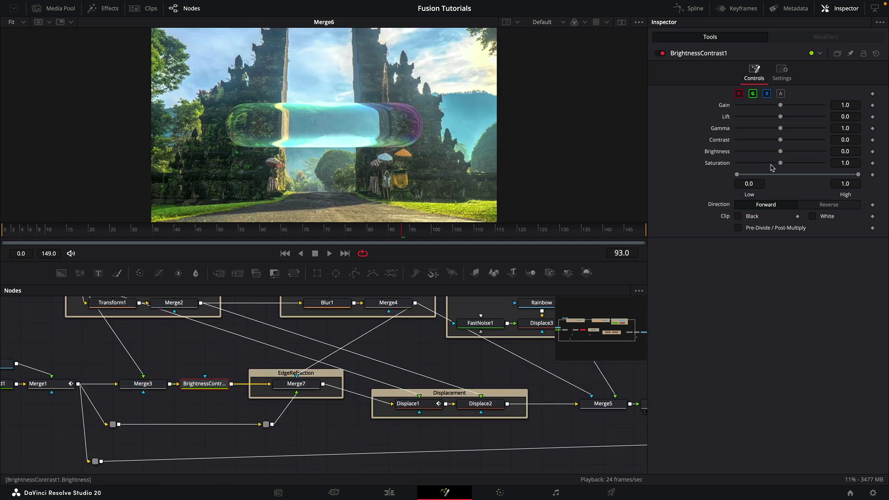
drag(780, 130, 777, 135)
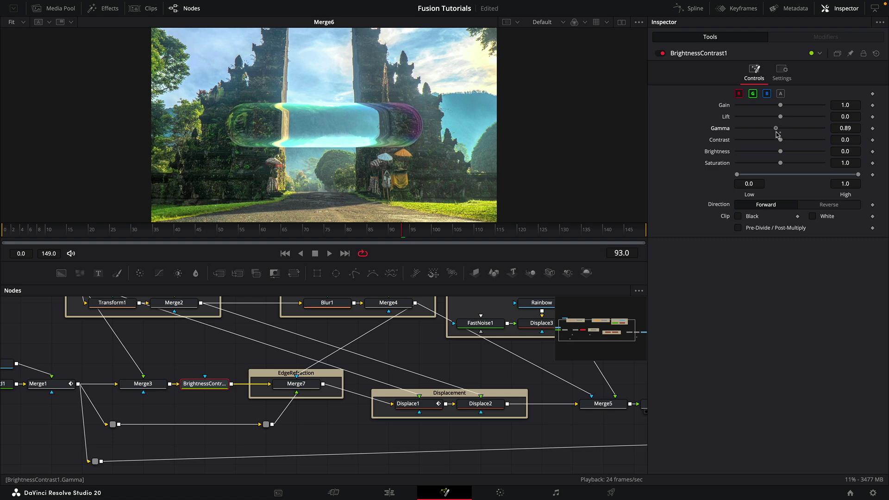
drag(776, 135, 771, 136)
Step: Move MediaOut1 farther along the node graph and add a Merge node after Merge6
scroll(453, 366, right, 9)
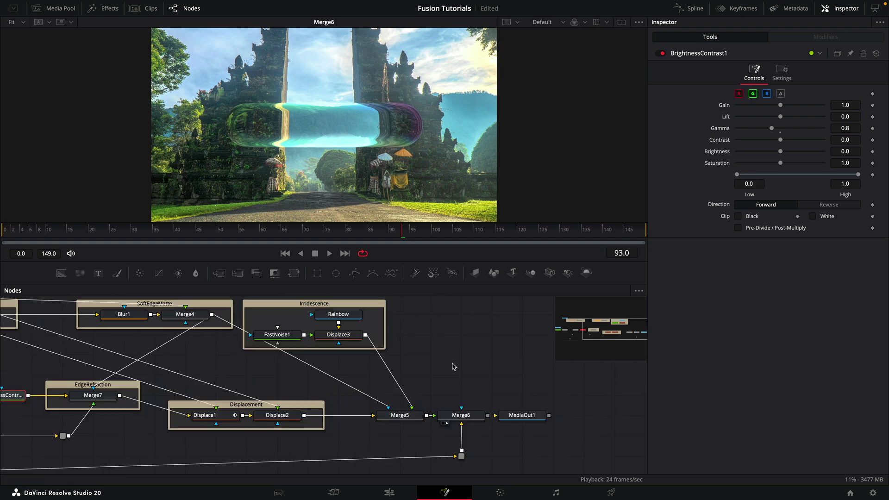
drag(532, 413, 623, 413)
click(458, 415)
scroll(458, 414, right, 3)
scroll(458, 415, down, 1)
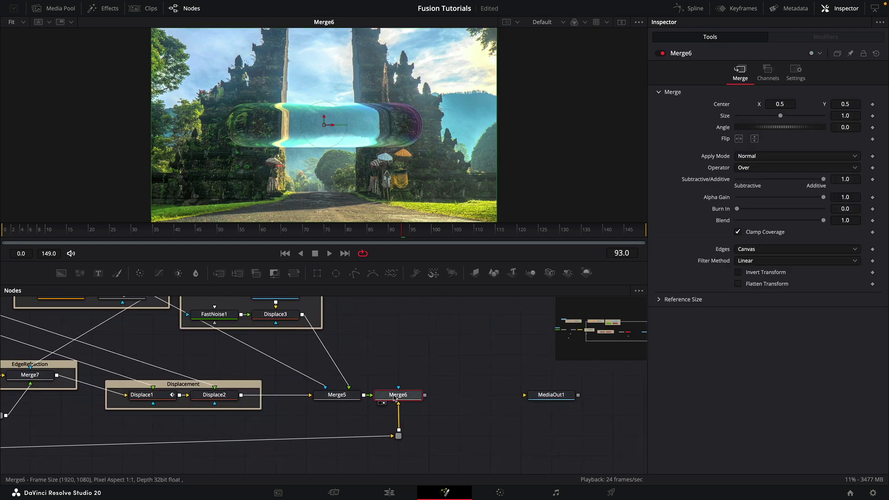
key(shift+space)
text(mrg)
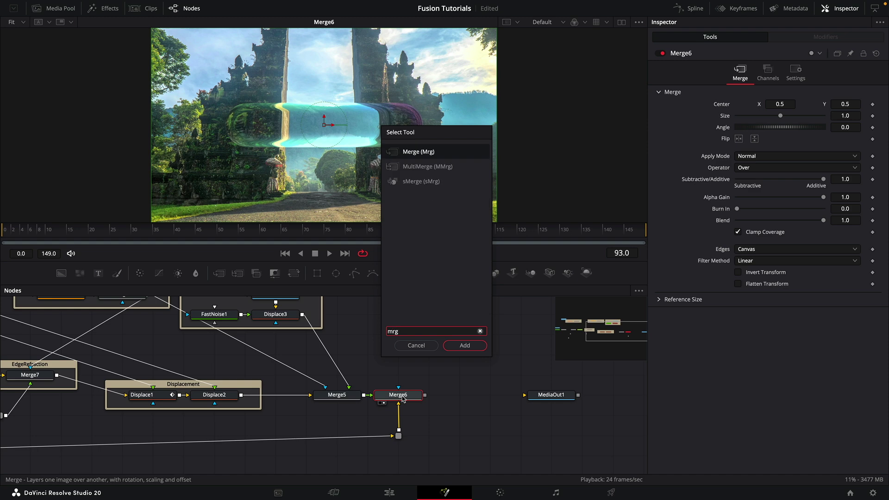
key(Return)
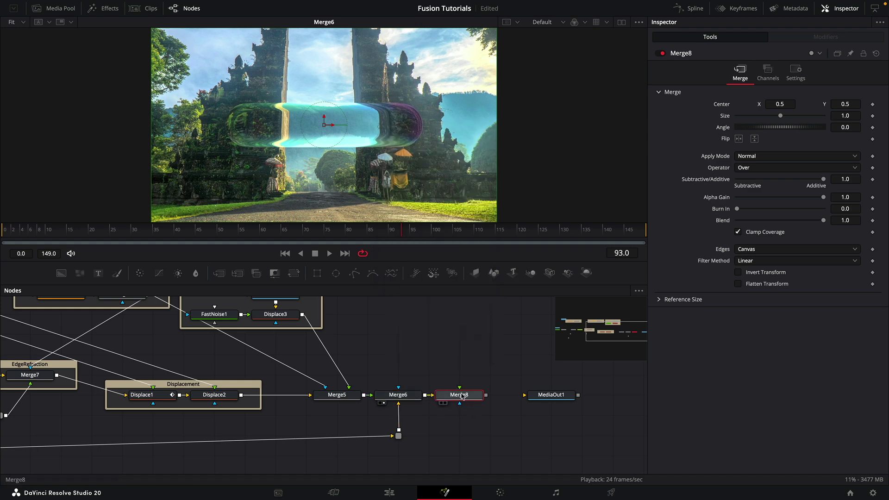
Step: Add a Text+ node below Merge8 and set its font to Futura Condensed Medium
click(472, 458)
key(shift+space)
text(txt)
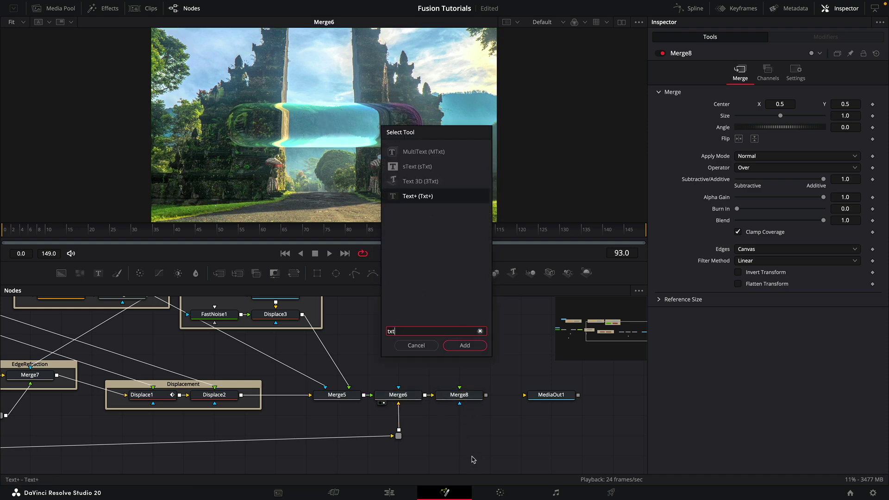
key(Return)
click(765, 202)
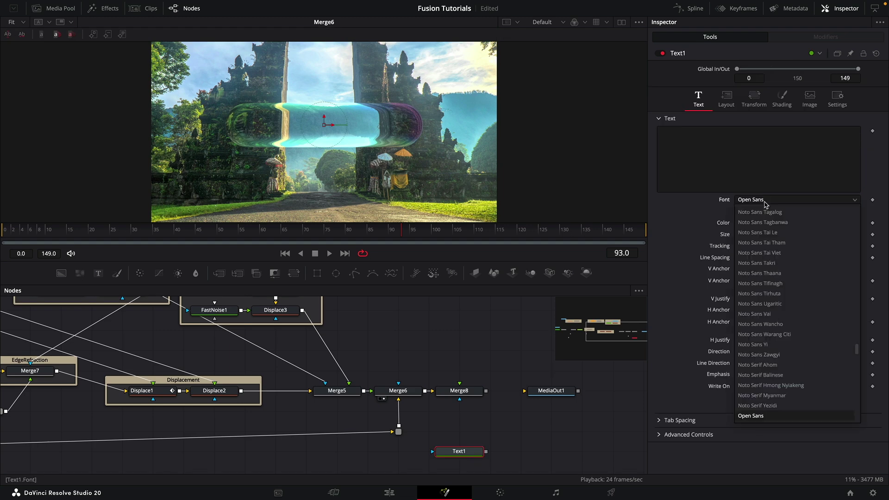
click(759, 212)
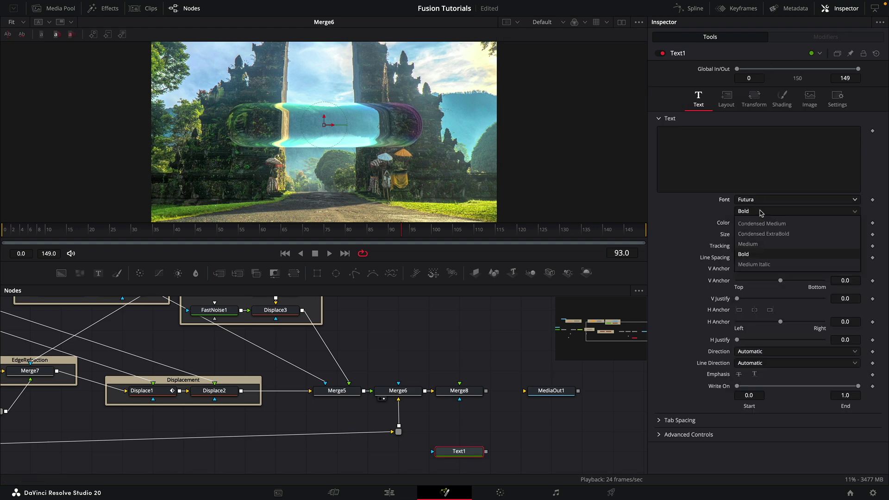
click(770, 224)
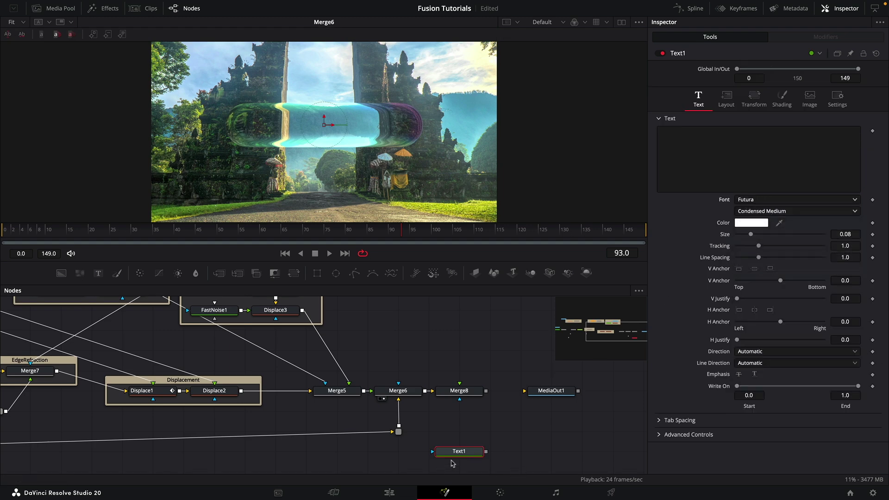
Step: Feed the text LIQUID GLASS into Merge8's foreground, view the merge, and set the text size to 0.15275
click(718, 141)
text(LIQUID GLASS)
drag(485, 451, 459, 384)
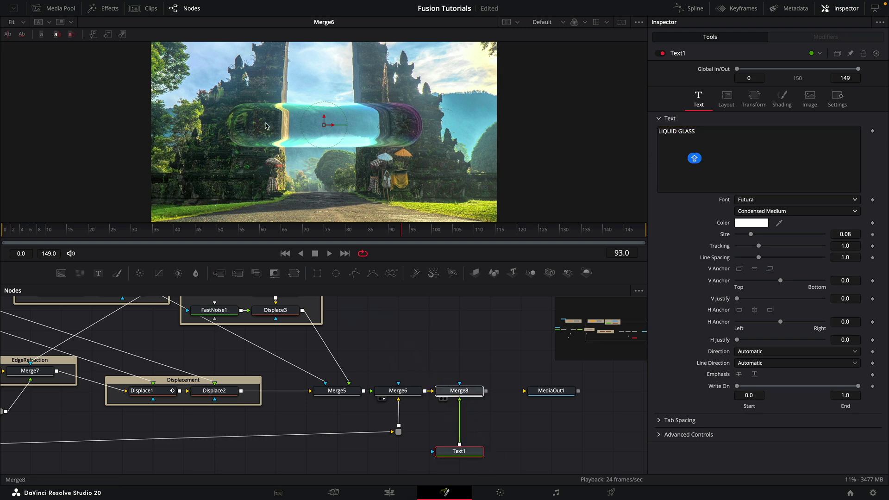
key(1)
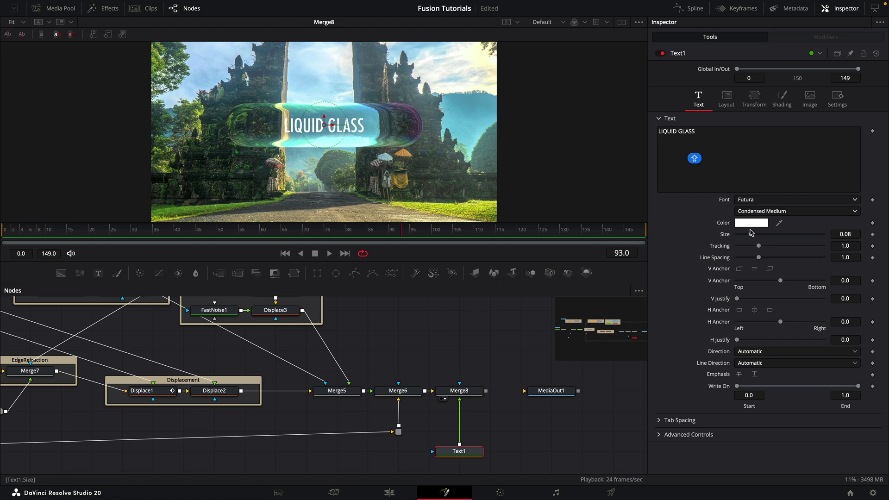
drag(750, 234, 762, 234)
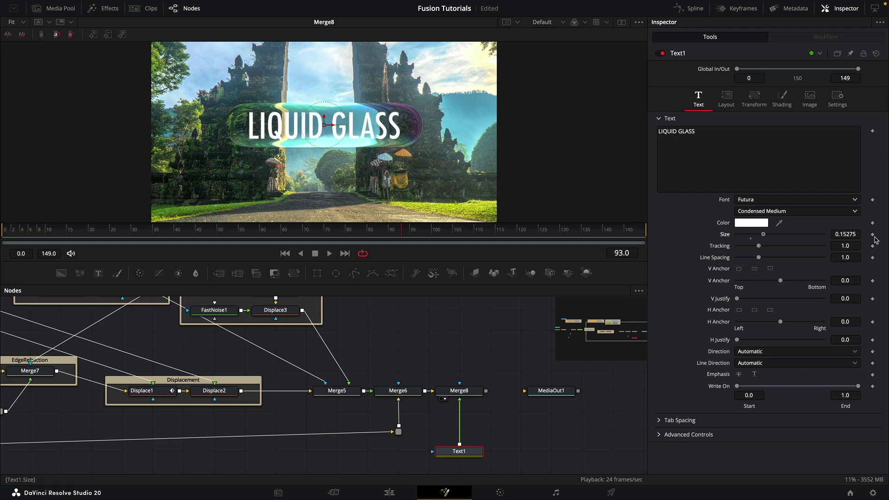
Step: Insert a Transform node between Text1 and Merge8
key(shift+space)
text(xf)
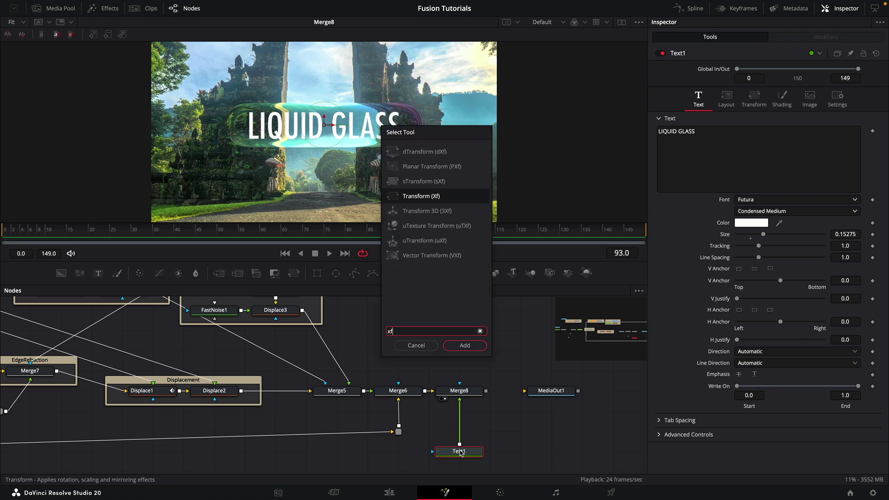
key(Return)
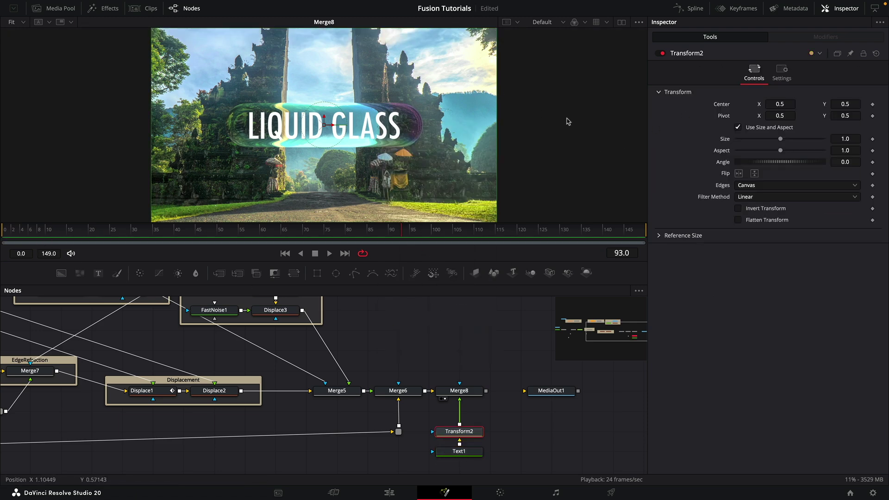
Step: Start keyframing Transform2's center at frame 0 with Y set to 0.4
drag(100, 237, 2, 250)
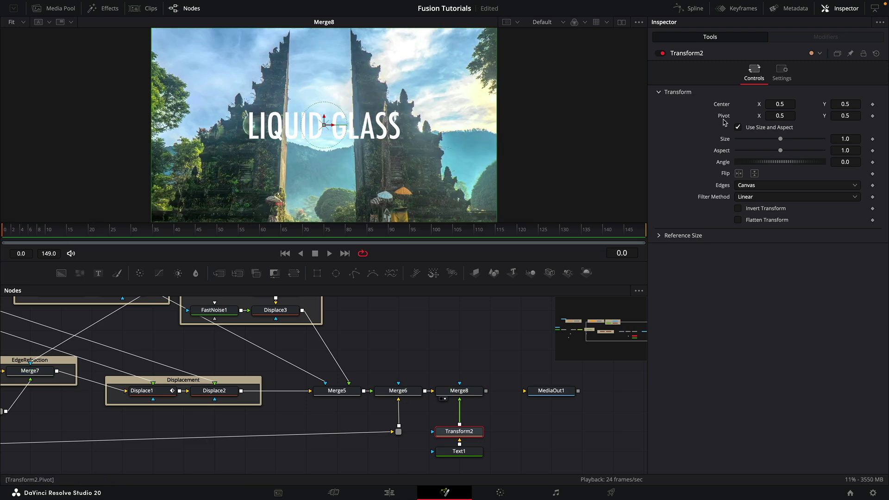
click(872, 106)
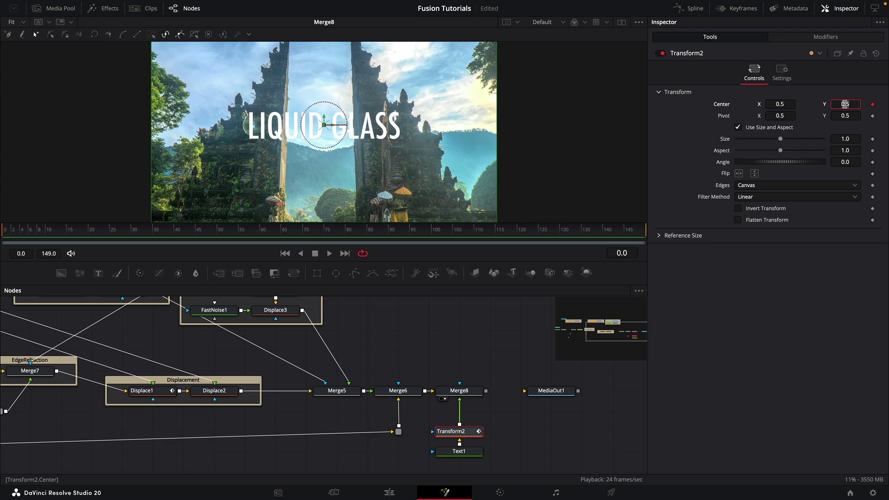
text(0.4)
key(Tab)
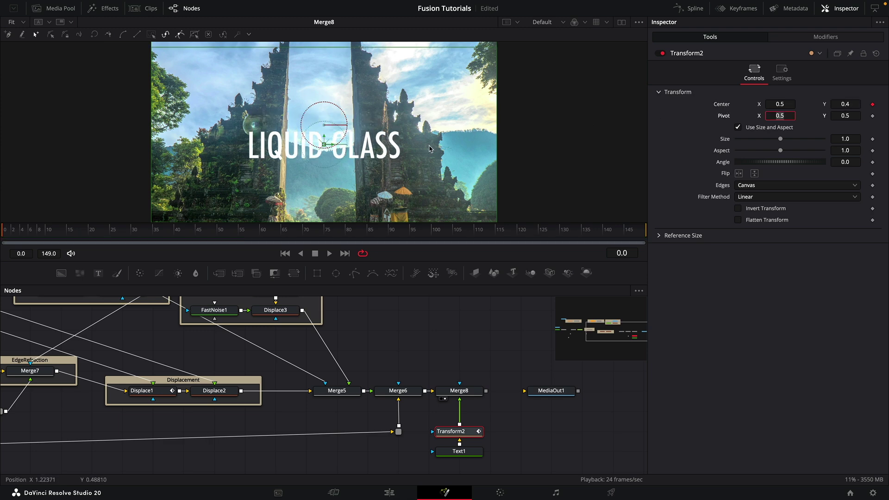
Step: Keyframe Transform2's center Y at 0.57 on frame 30
click(132, 234)
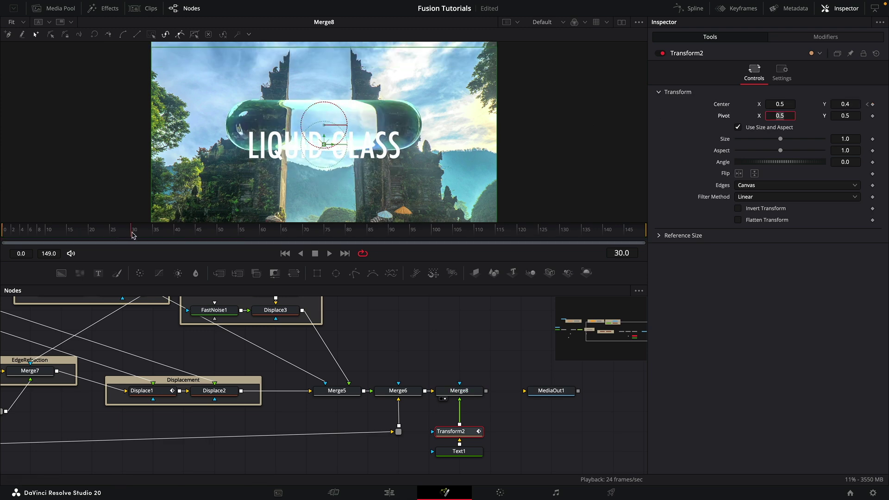
click(857, 102)
text(.57)
key(Tab)
Step: Keyframe Transform2's center Y at 0.5 on frame 70 and return to frame 0
click(304, 233)
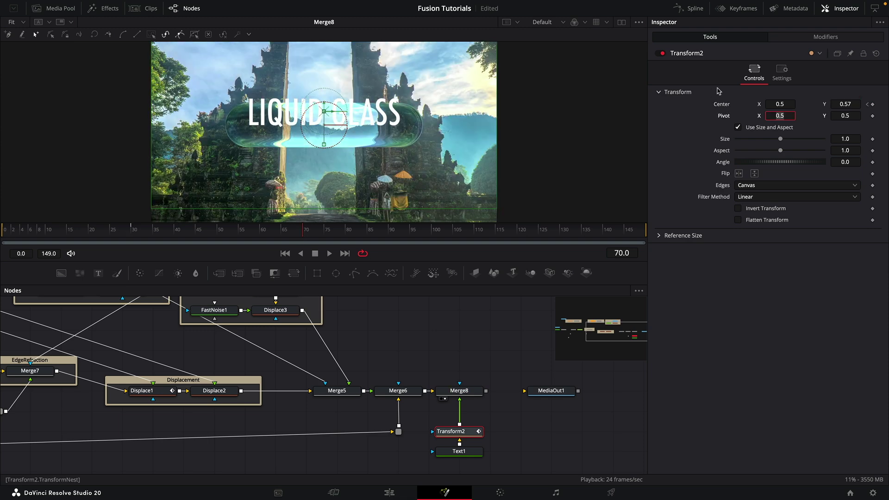
click(854, 102)
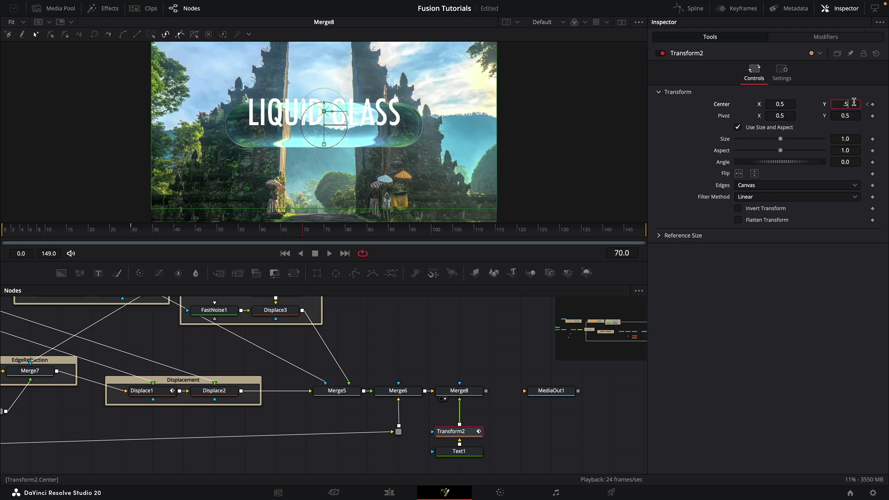
text(.5)
key(Tab)
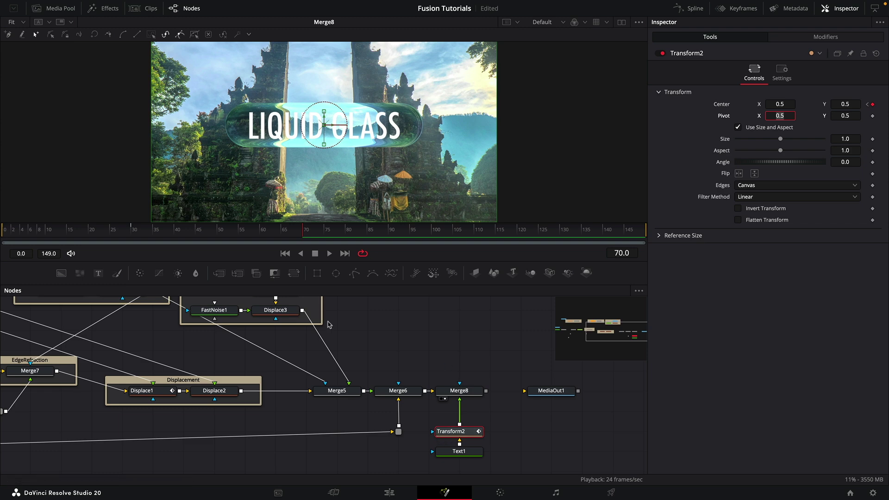
drag(49, 238, 4, 237)
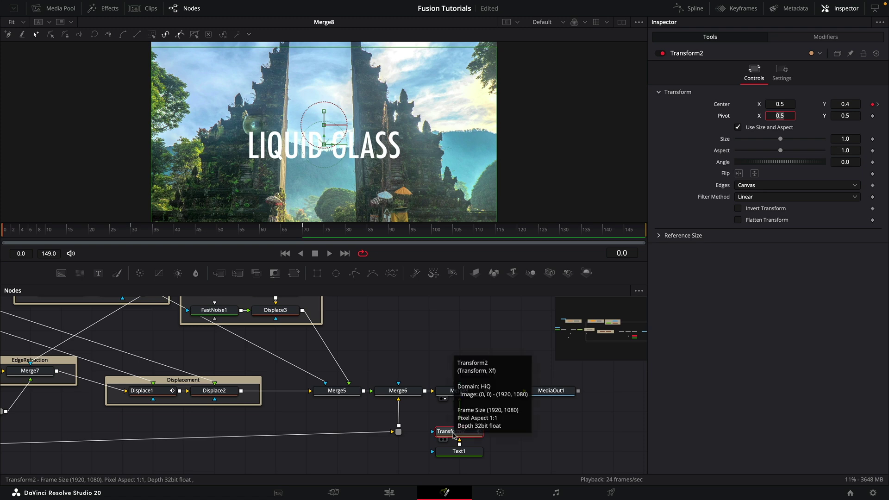
Step: Insert a Merge node between Transform2 and Merge8
key(shift+space)
text(mrg)
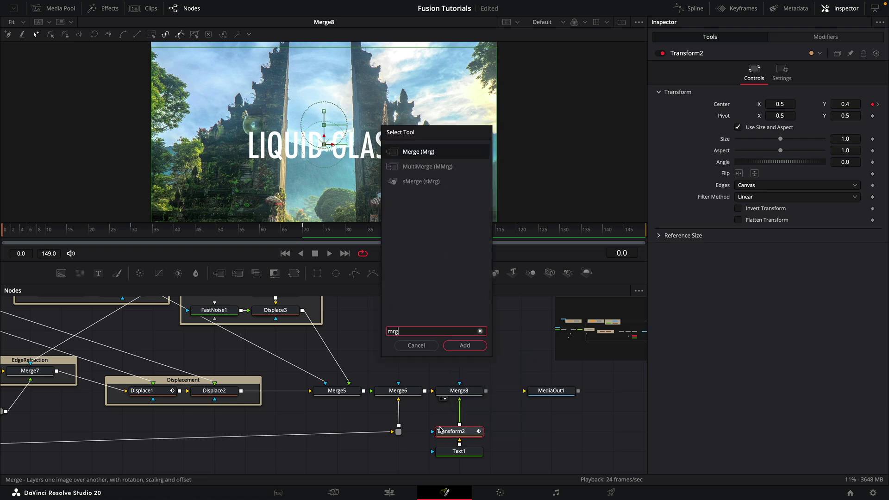
key(Return)
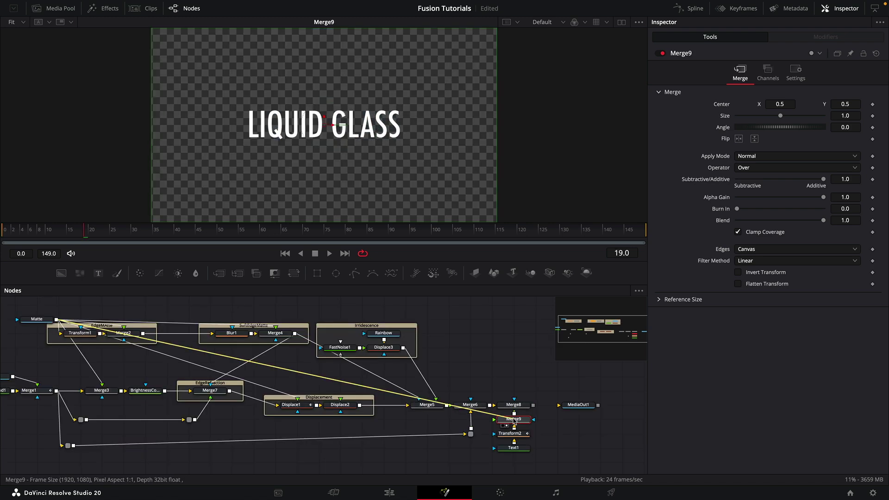
Step: Feed the Matte into Merge9's foreground, set its operator to In, and scrub the early frames
drag(514, 421, 517, 423)
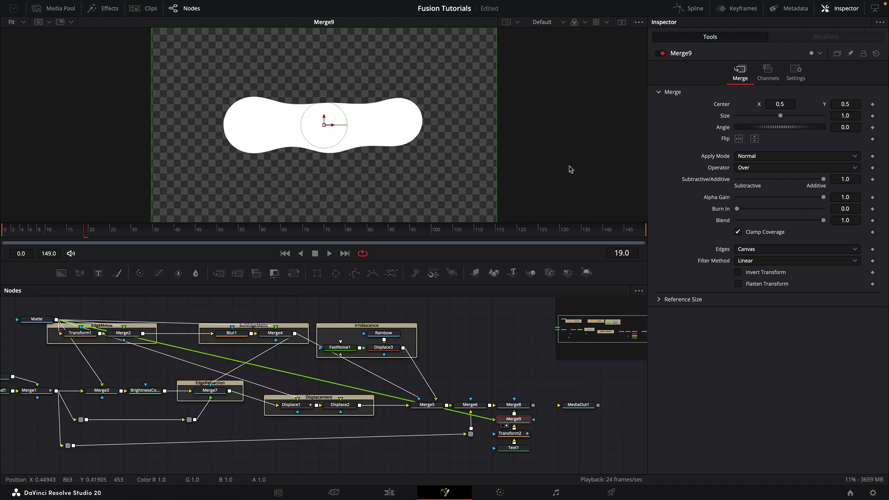
click(746, 169)
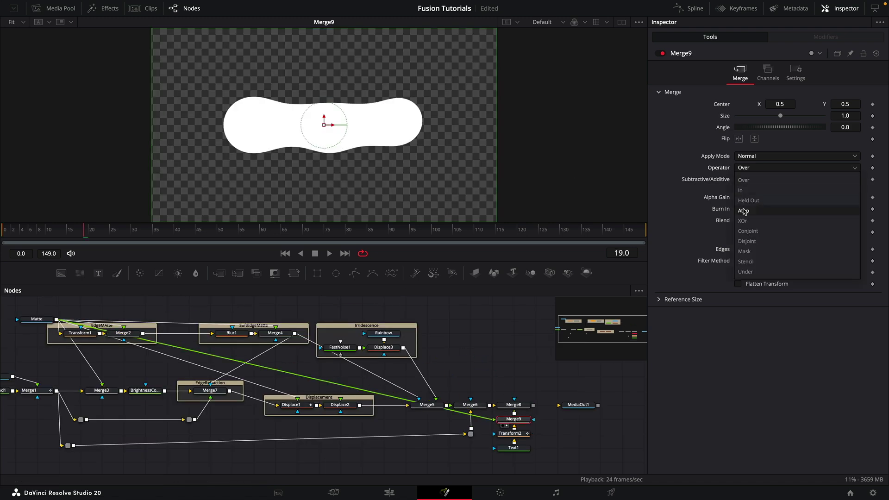
click(739, 191)
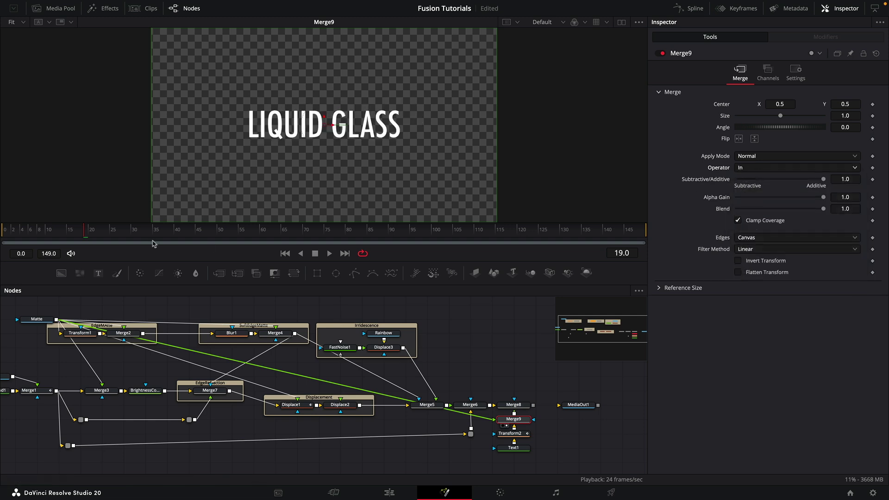
drag(22, 236, 66, 245)
Step: Rearrange the nodes around Merge9, raising Merge6 and Merge8 and leaving a gap above Transform2
key(equal)
key(equal)
drag(593, 369, 305, 313)
drag(402, 341, 445, 388)
drag(337, 374, 337, 345)
Step: Insert a Displace node between Transform2 and Merge9
click(412, 433)
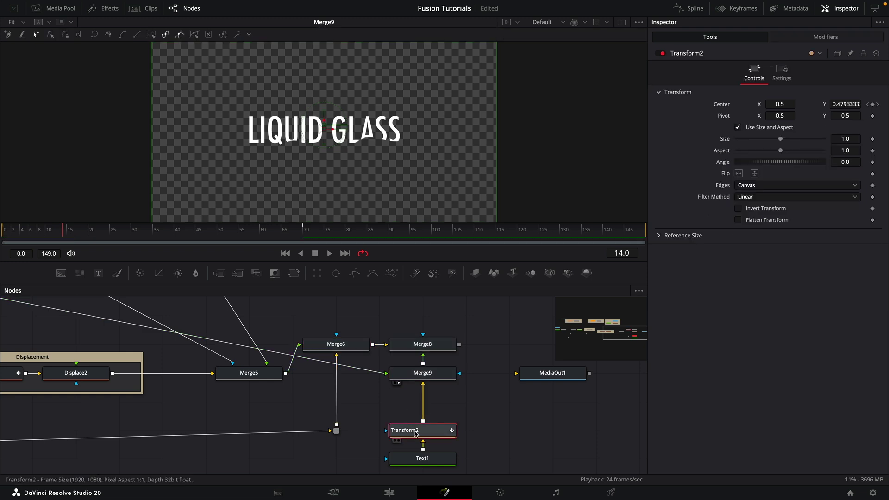
key(shift+space)
text(dis)
key(Down)
key(Down)
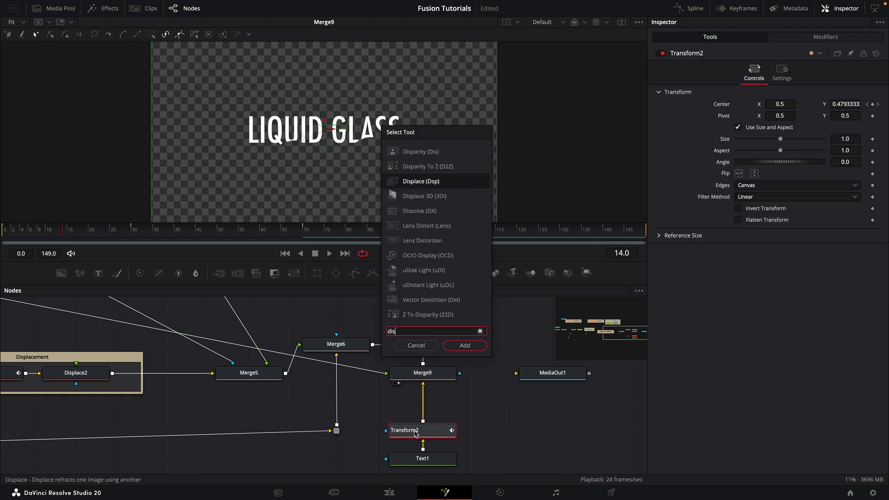
key(Return)
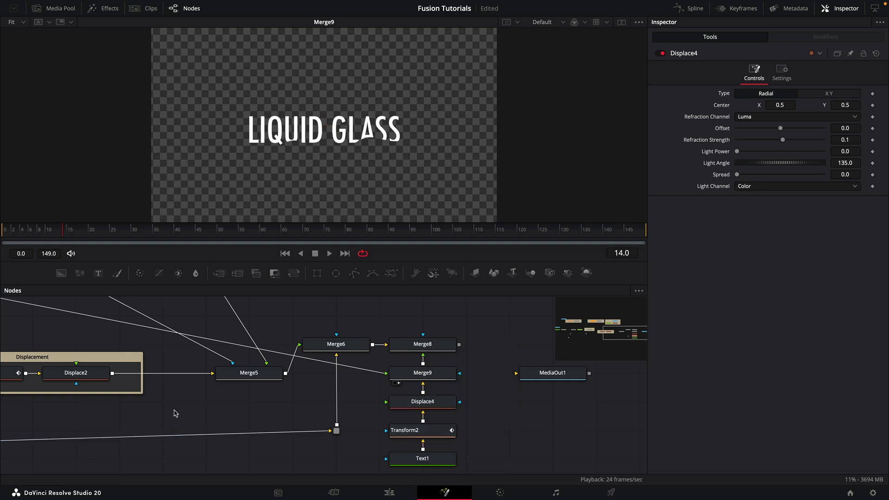
Step: Feed Merge4's output into Displace4's foreground and view Merge8
scroll(174, 413, down, 1)
scroll(164, 401, down, 1)
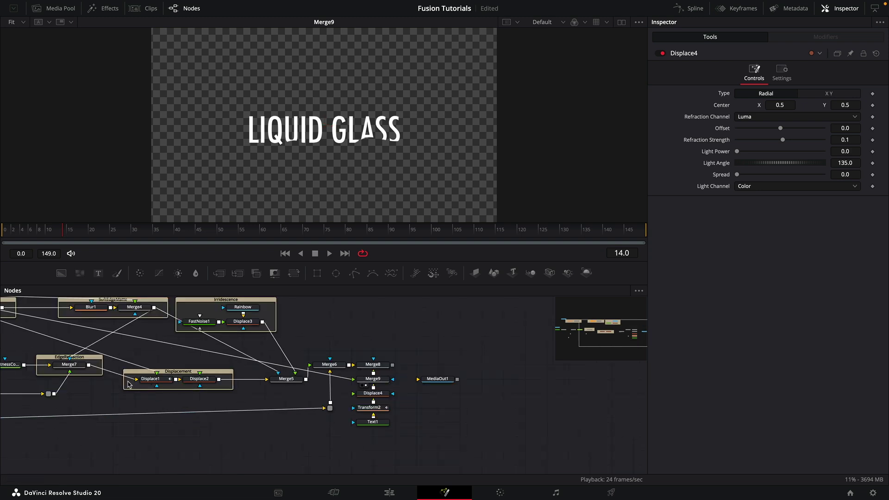
drag(170, 324, 396, 425)
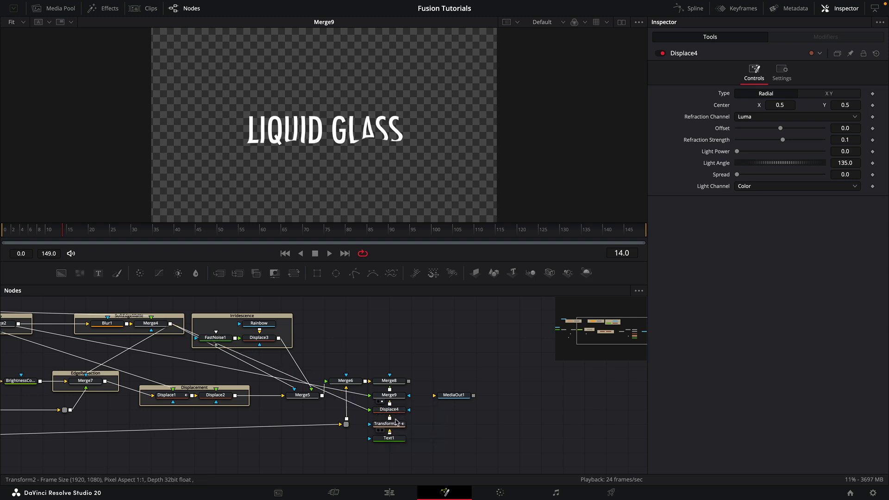
scroll(389, 412, up, 3)
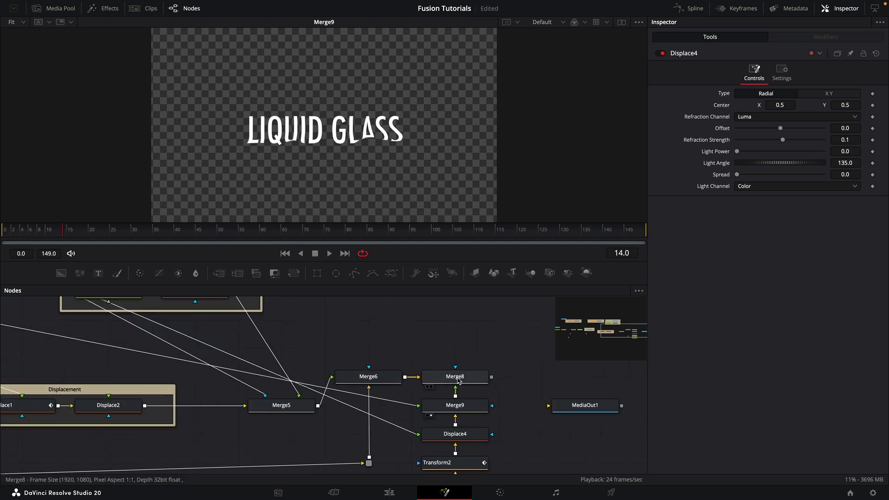
click(459, 380)
drag(314, 127, 306, 105)
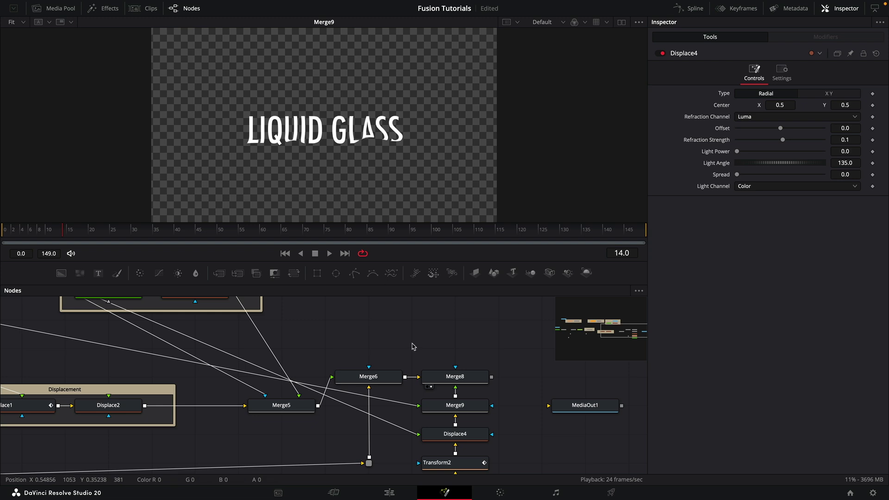
Step: Set Displace4's Refraction Strength to 0.13 and scrub through the title animation
click(445, 435)
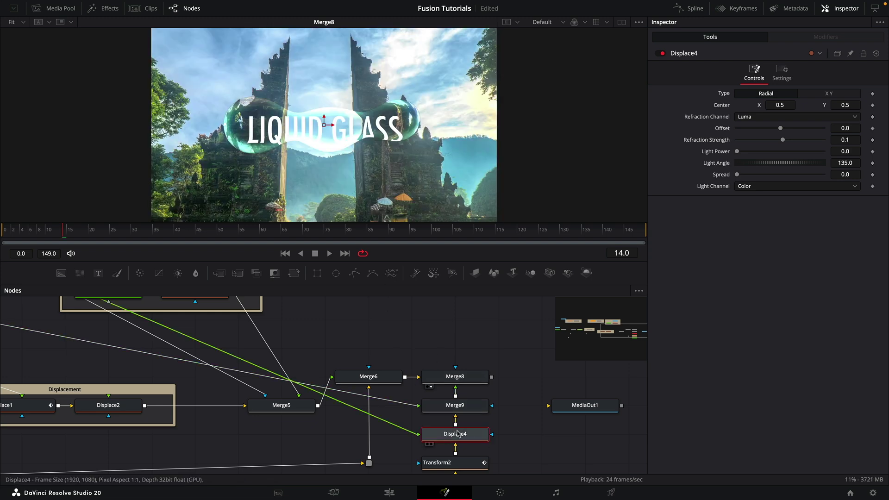
click(853, 139)
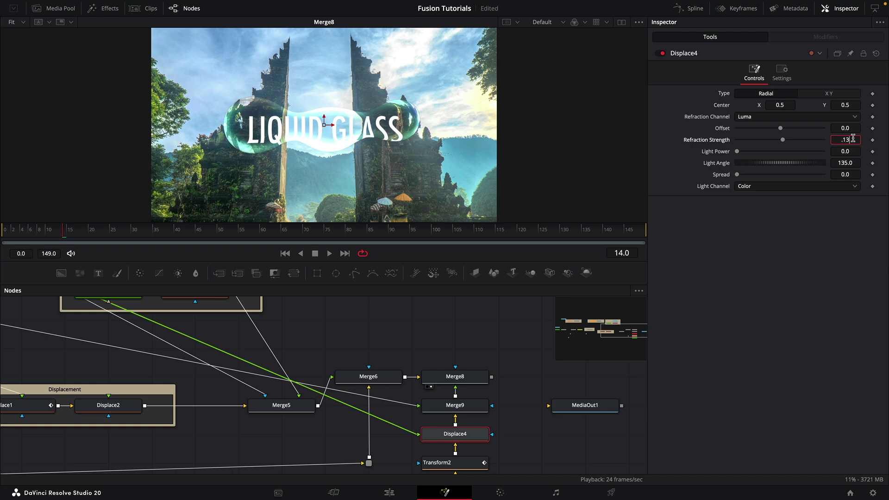
key(Tab)
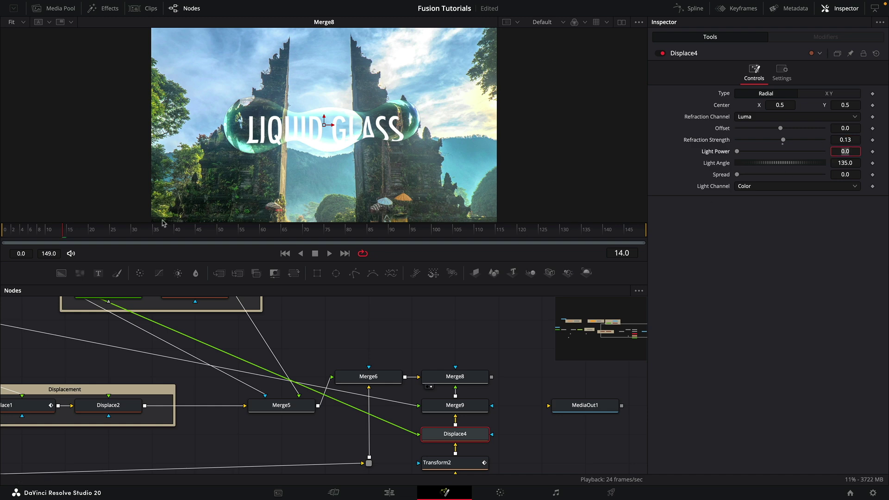
drag(33, 236, 416, 254)
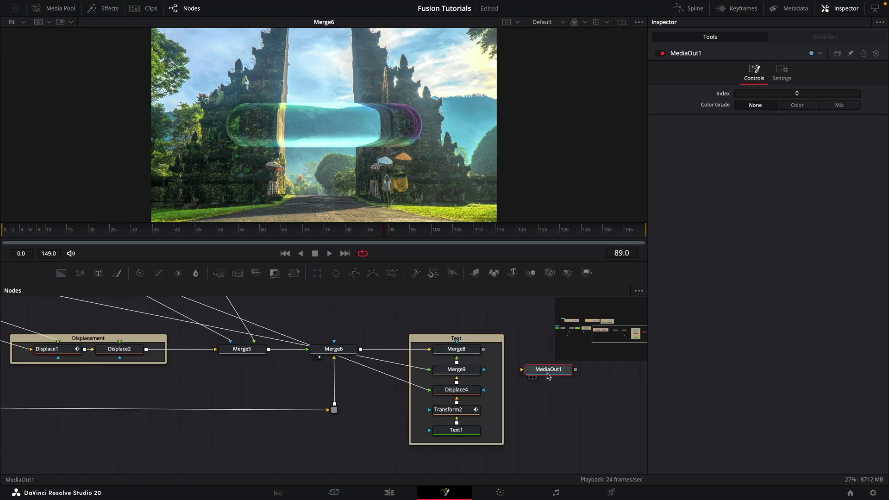
Step: Shift Merge6, Merge5 and the Irridescence group along the graph to make room after the Displacement group
drag(333, 348, 364, 349)
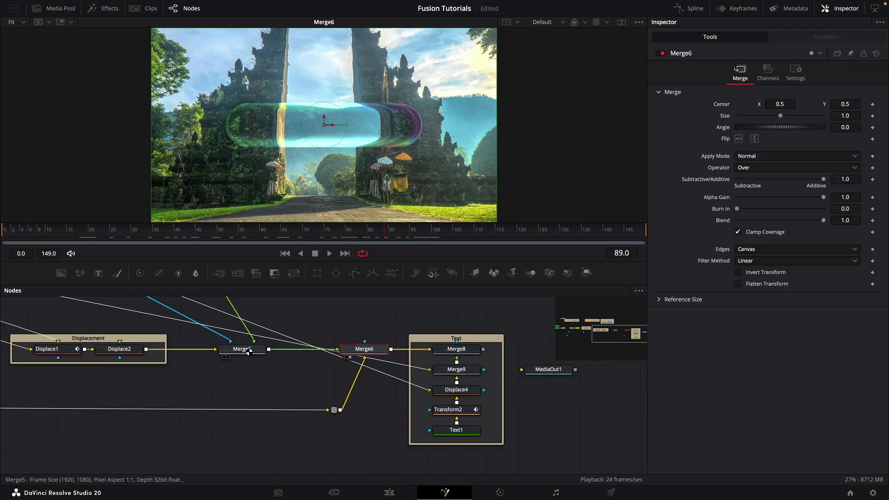
drag(244, 353, 308, 417)
drag(209, 301, 358, 311)
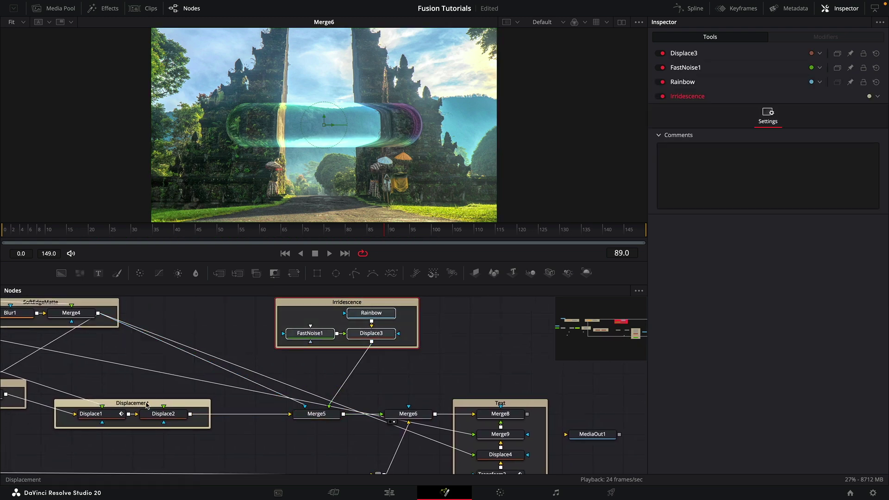
click(148, 404)
drag(301, 414, 331, 414)
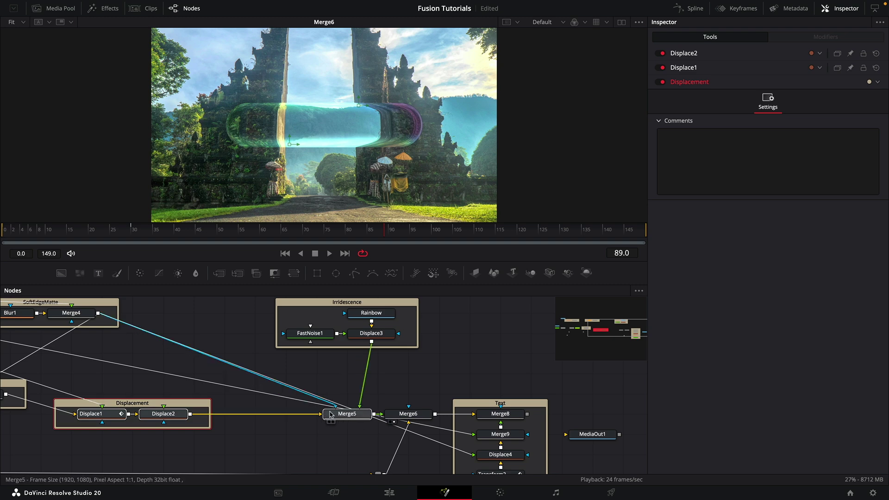
Step: Insert a Blur node after Displace2 with a Blur Size of 28.9 and place it outside the Displacement group
click(181, 417)
key(shift+space)
text(blur)
key(Return)
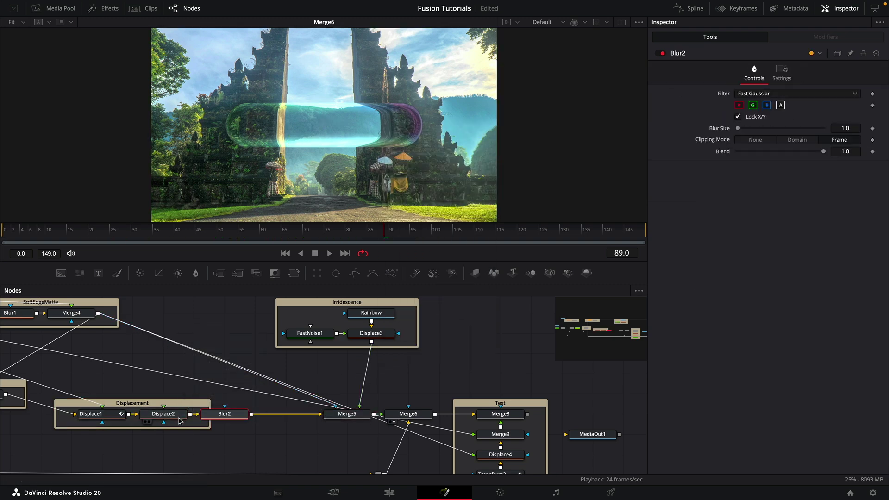
drag(737, 128, 767, 131)
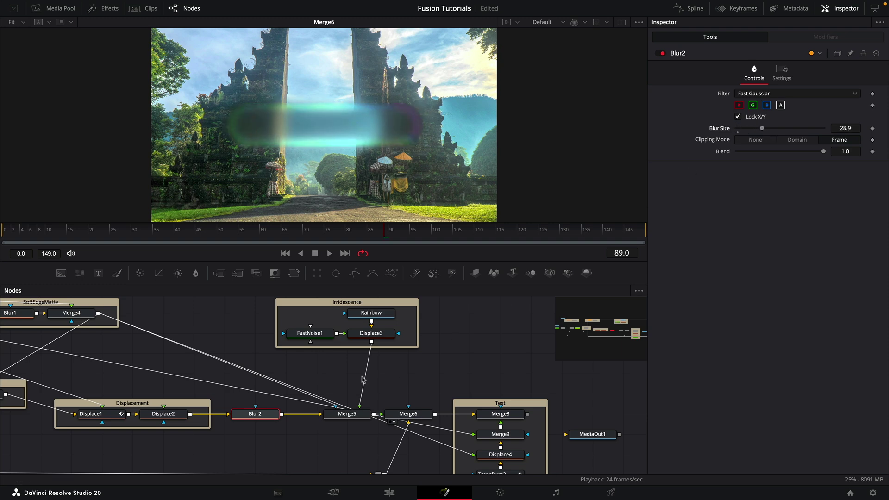
Step: Connect Merge4's output to Blur2 as its effect mask and apply the mask inverted
drag(286, 424, 319, 423)
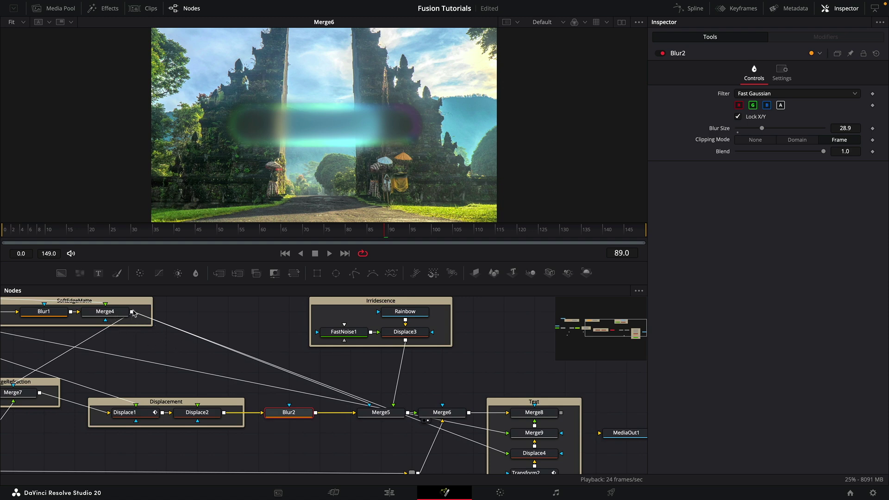
drag(132, 314, 291, 415)
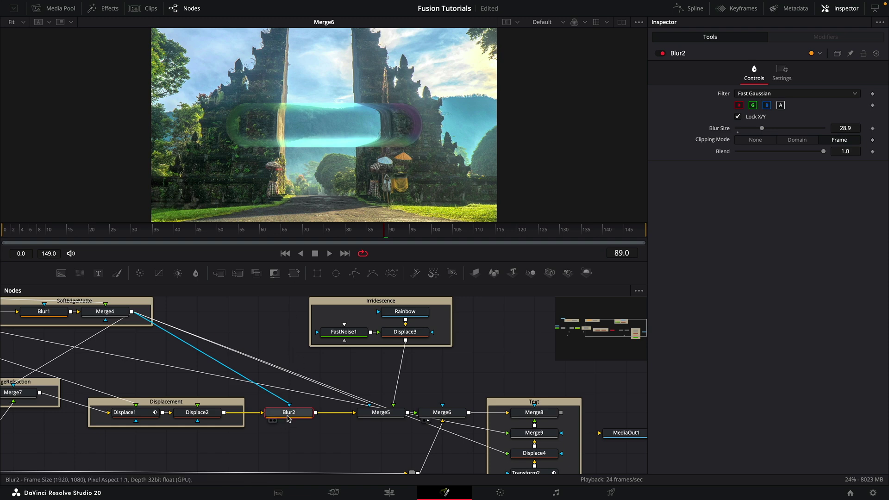
click(781, 73)
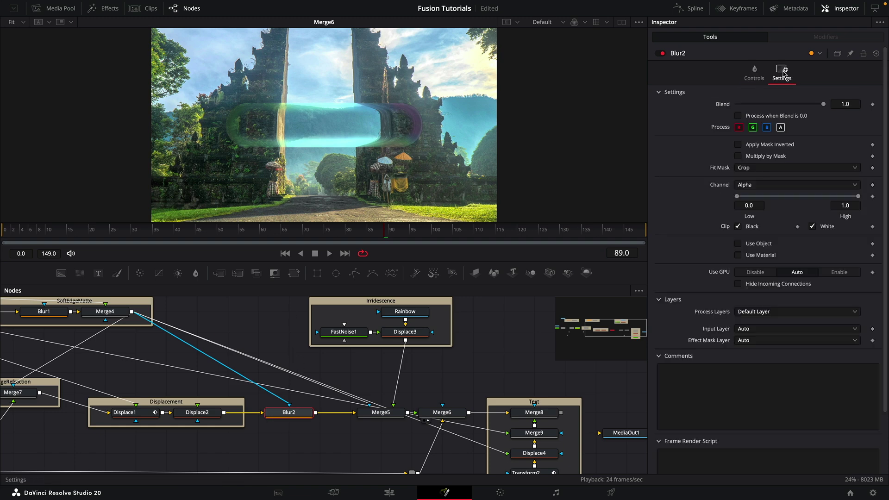
click(739, 144)
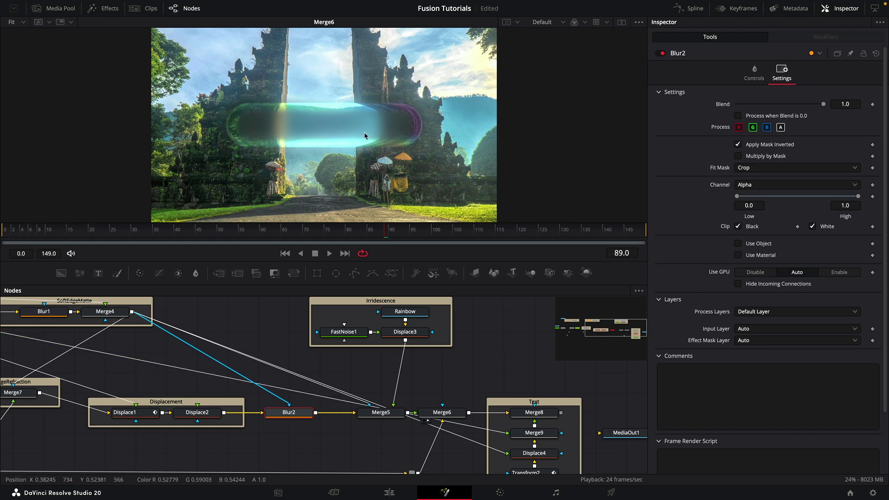
Step: Insert a Merge node between Blur2 and Merge5
key(shift+space)
text(mrg)
key(Return)
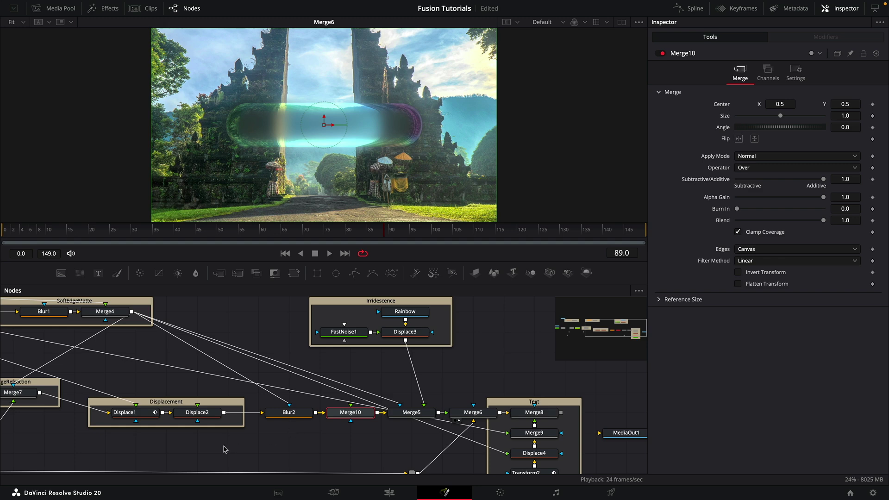
Step: Feed the Matte into Merge10's foreground and set its operator to Mask
drag(162, 397, 329, 402)
scroll(329, 402, down, 3)
drag(72, 328, 465, 414)
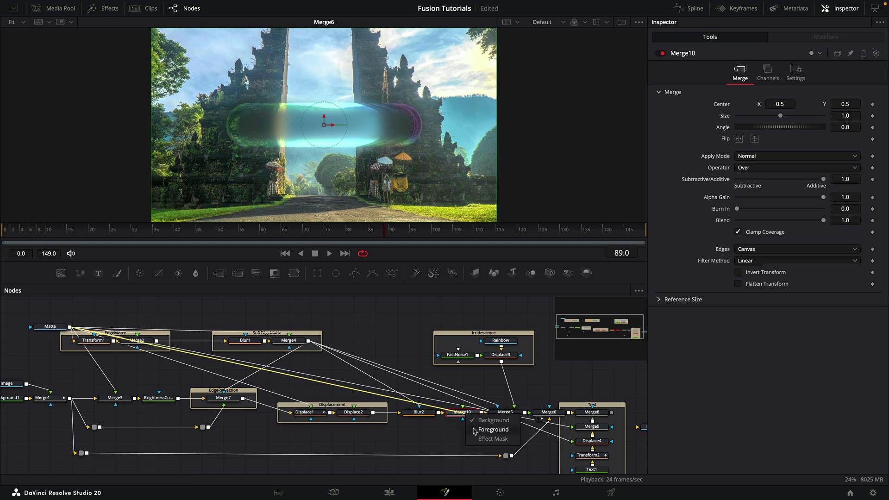
click(473, 429)
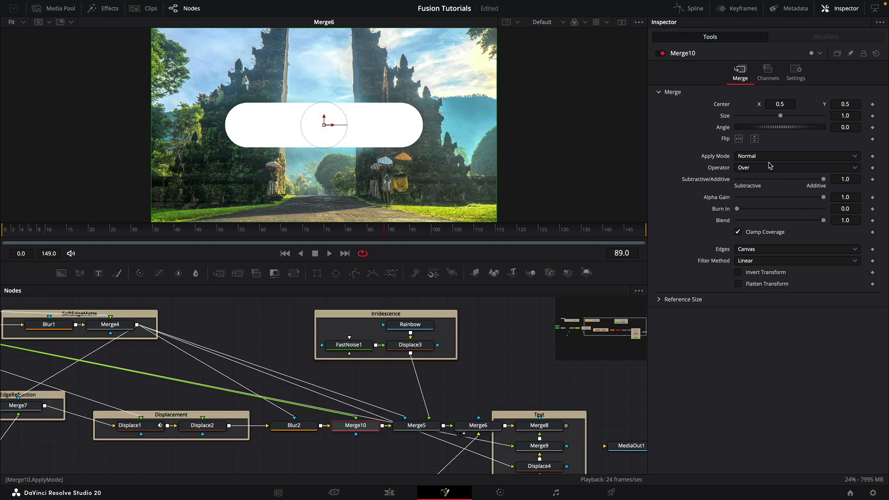
click(761, 169)
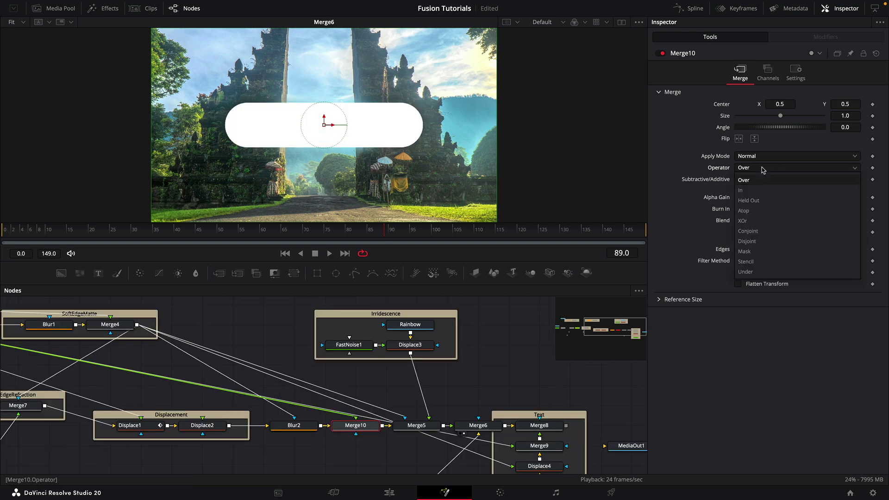
click(760, 252)
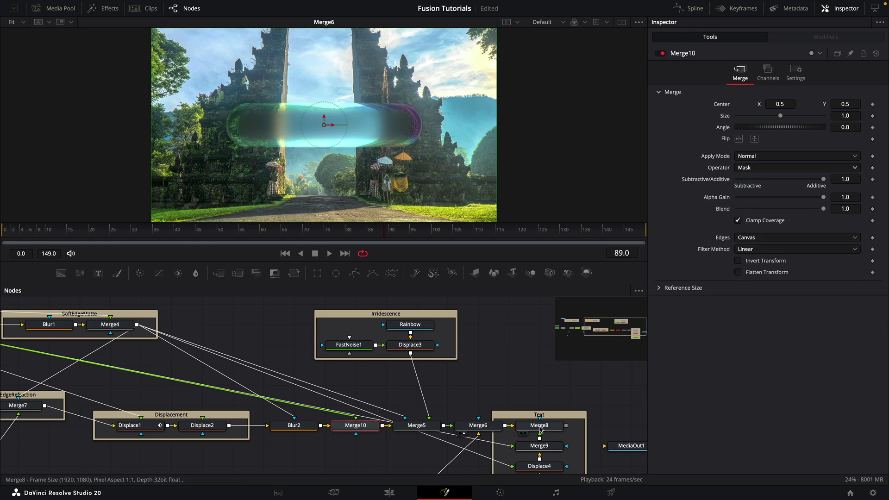
Step: View Merge8, scrub to frame 84, and compare the glass with Blur2 disabled and enabled
drag(285, 128, 286, 121)
drag(74, 234, 363, 236)
click(292, 426)
key(ctrl+p)
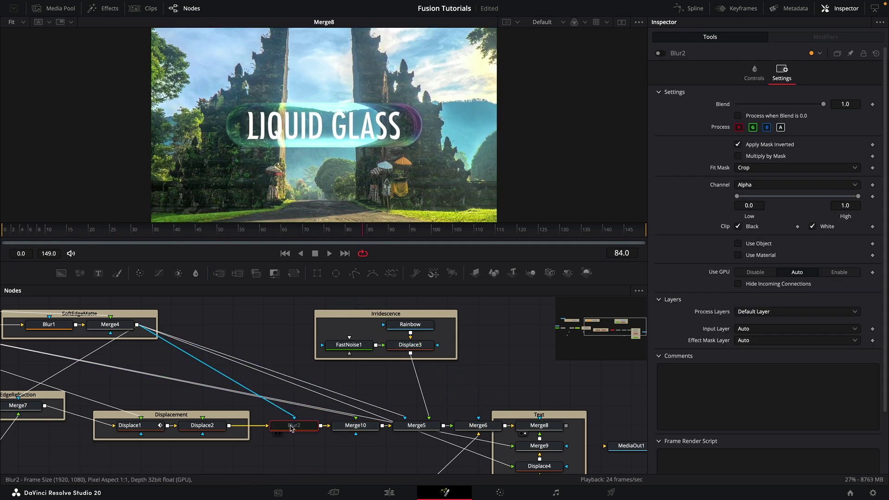
key(ctrl+p)
key(ctrl+p)
key(ctrl+p)
key(ctrl+p)
key(ctrl+p)
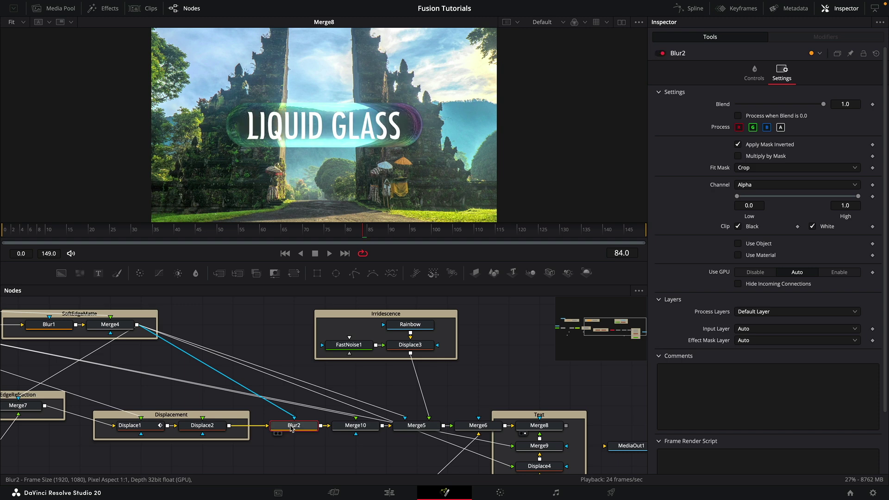